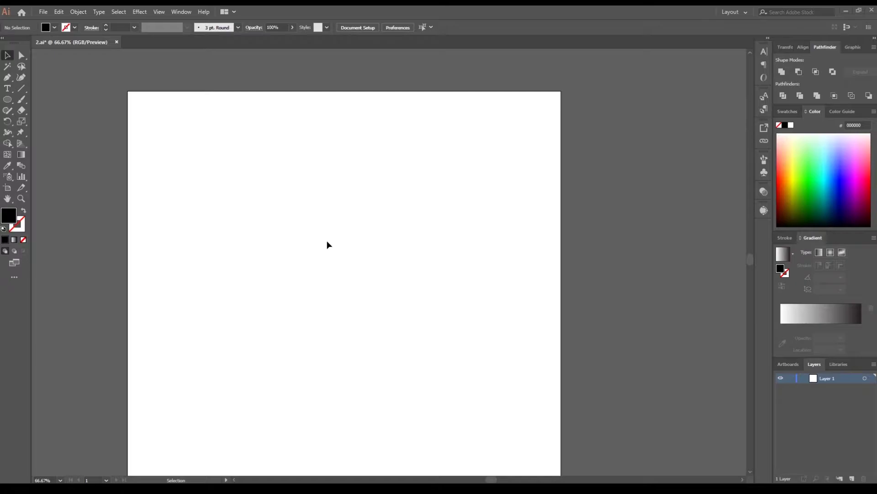
Step: Drag the pencil sketch JPG from the Explorer folder into the Illustrator document
key(alt+Tab)
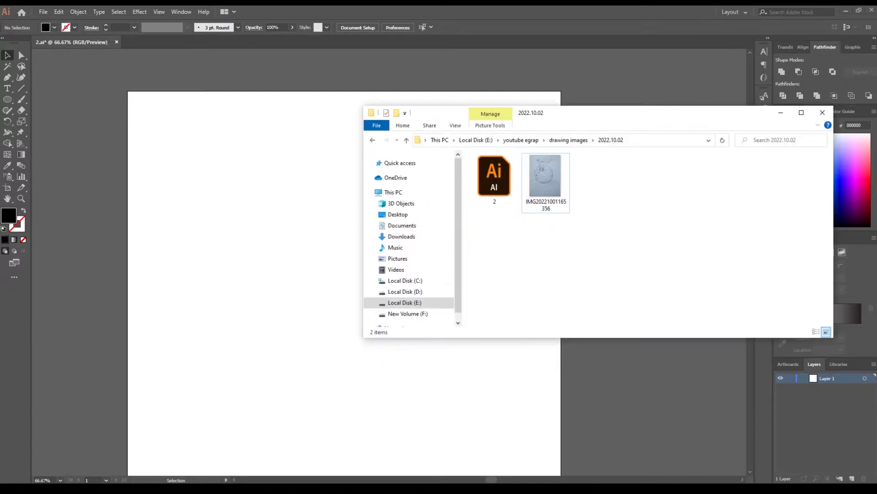
drag(546, 174, 273, 270)
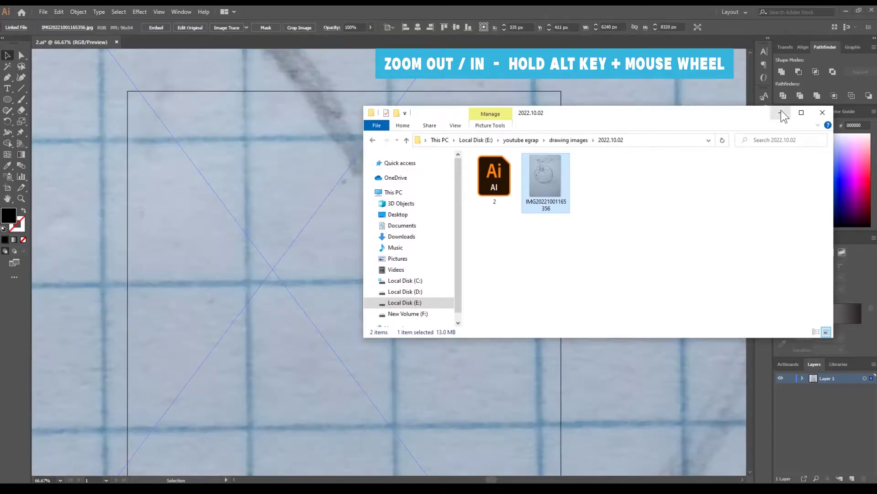
click(781, 113)
Step: Shrink the sketch by its corner handle and move it onto the white artboard
alt+scroll(498, 187, down, 2)
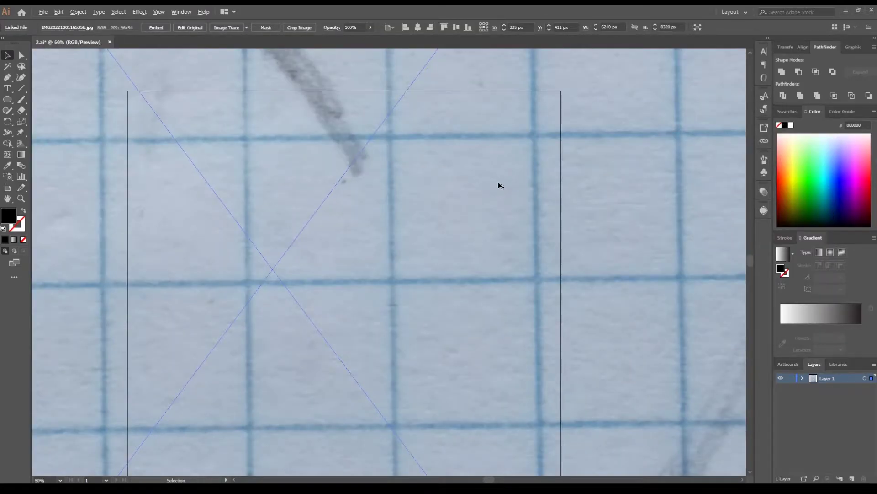
alt+scroll(499, 185, down, 1)
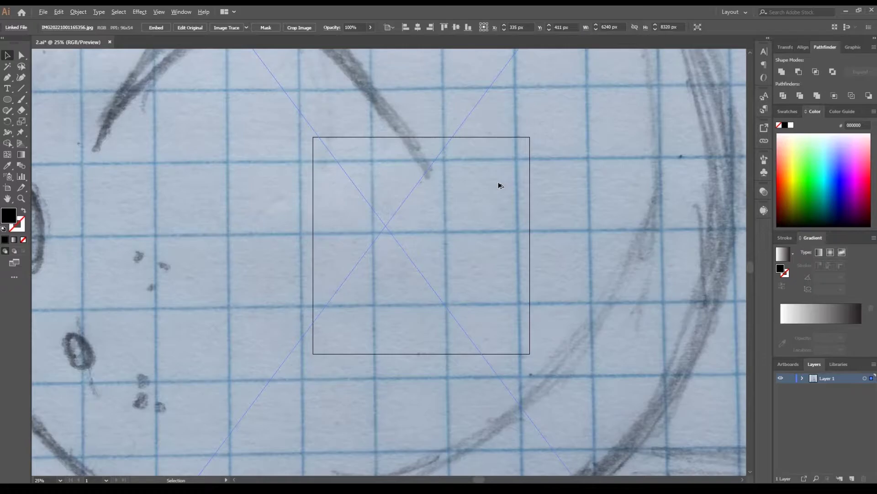
alt+scroll(498, 182, down, 3)
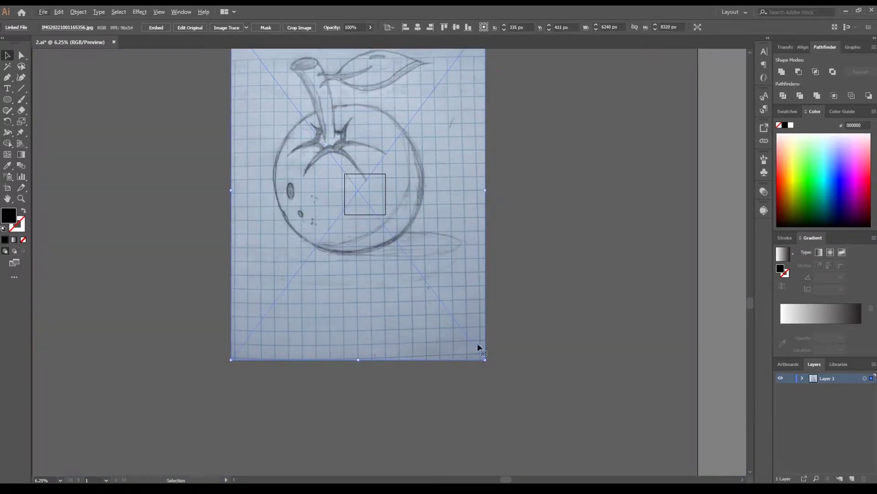
mouse_move(478, 347)
mouse_down()
mouse_move(382, 214)
mouse_move(363, 212)
mouse_up()
drag(339, 181, 351, 194)
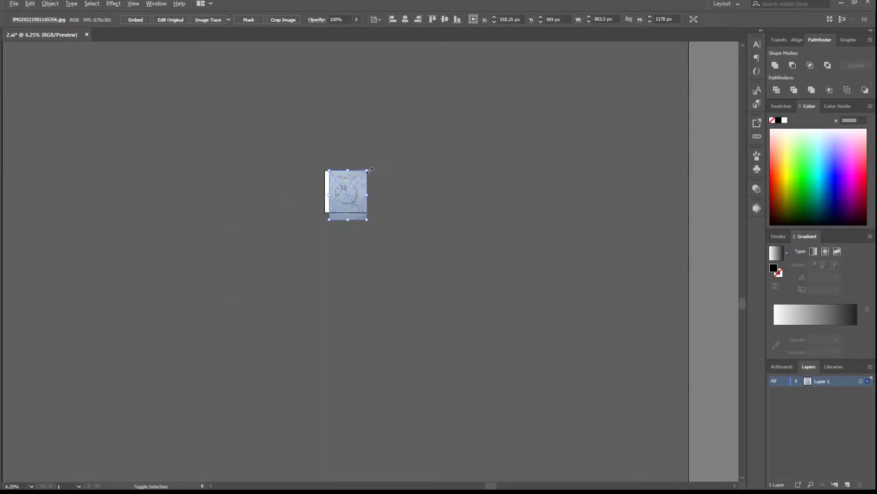
scroll(352, 194, up, 3)
scroll(349, 197, up, 3)
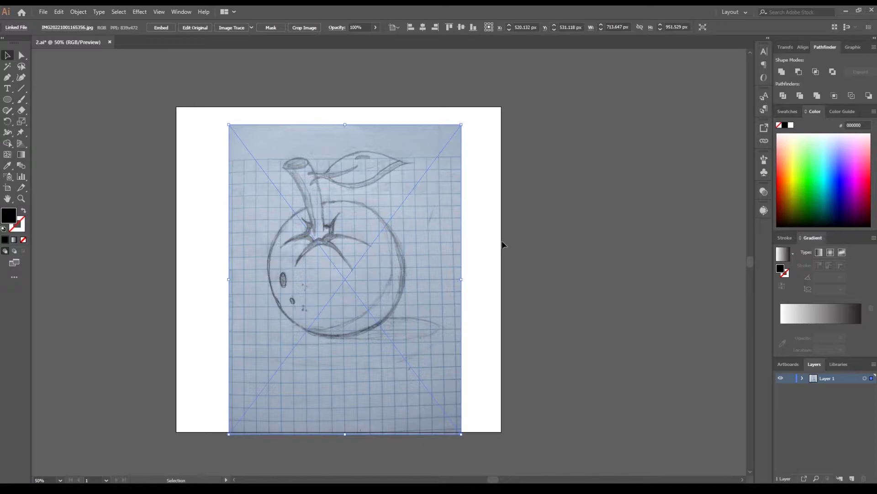
Step: Lock the sketch layer and add two new layers above it
click(792, 378)
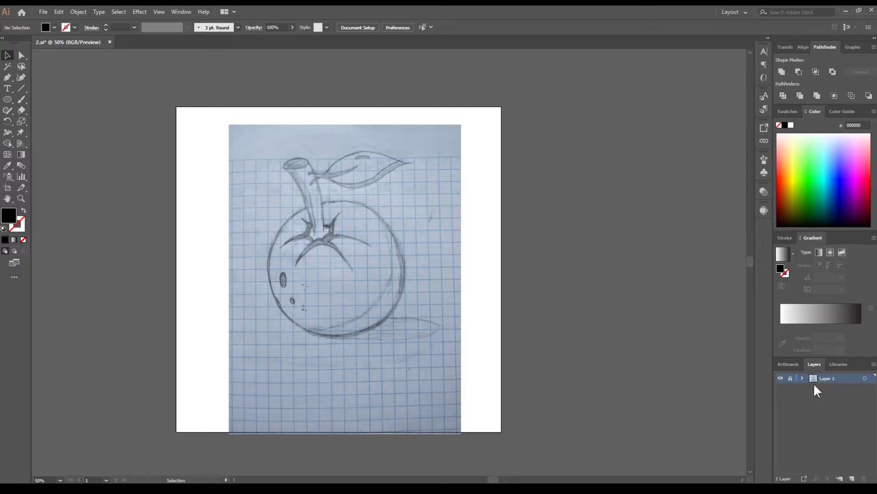
click(853, 479)
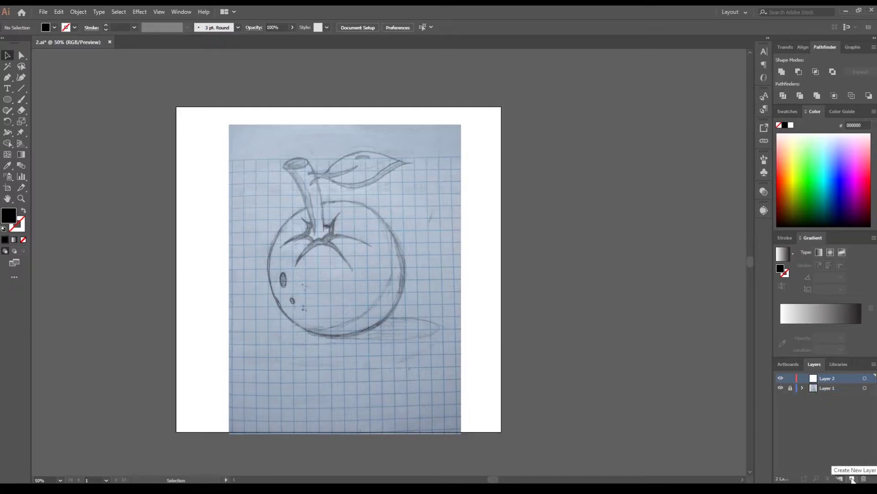
click(853, 479)
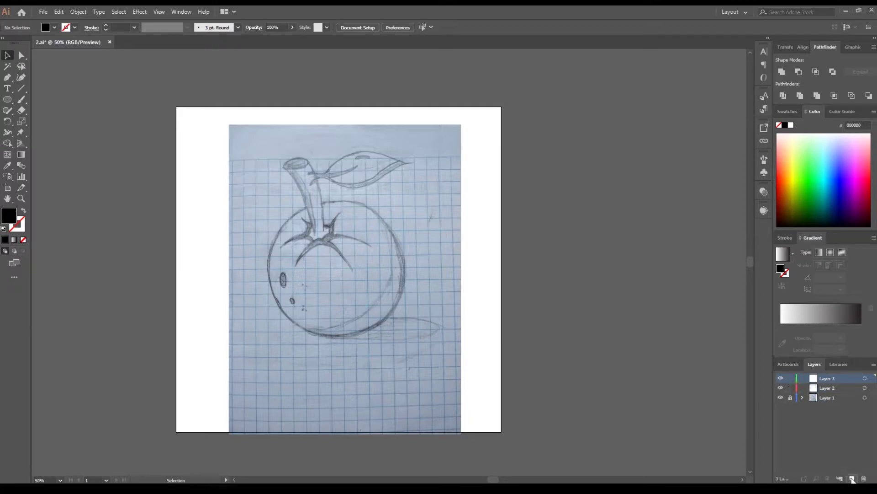
Step: Rename the new layers 'color' and 'outline'
double_click(830, 388)
drag(839, 386, 809, 388)
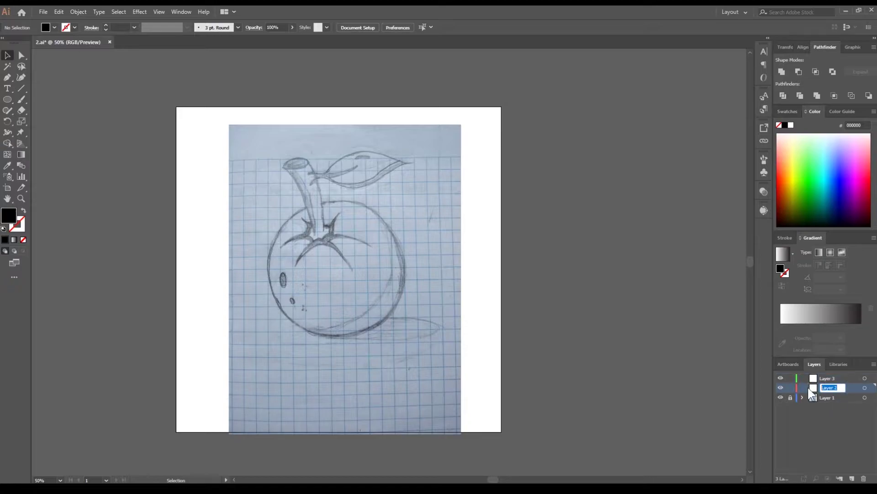
text(color)
key(Return)
double_click(828, 378)
text(s)
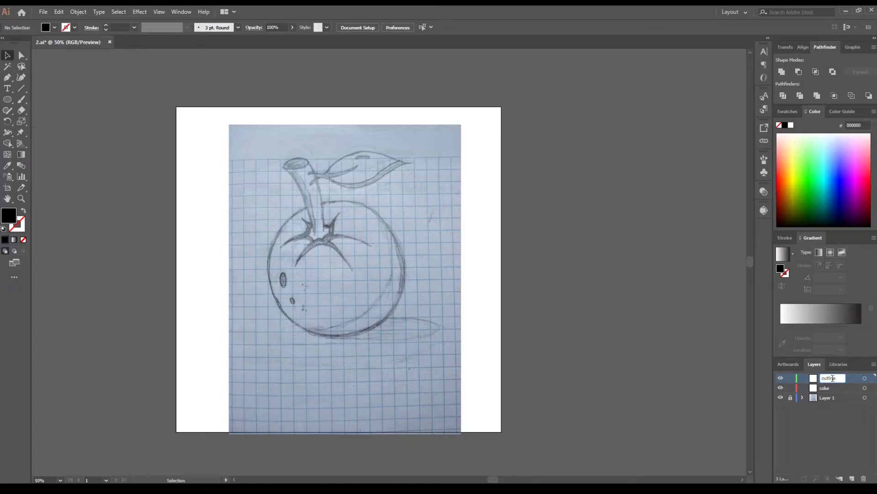
key(Return)
key(shift)
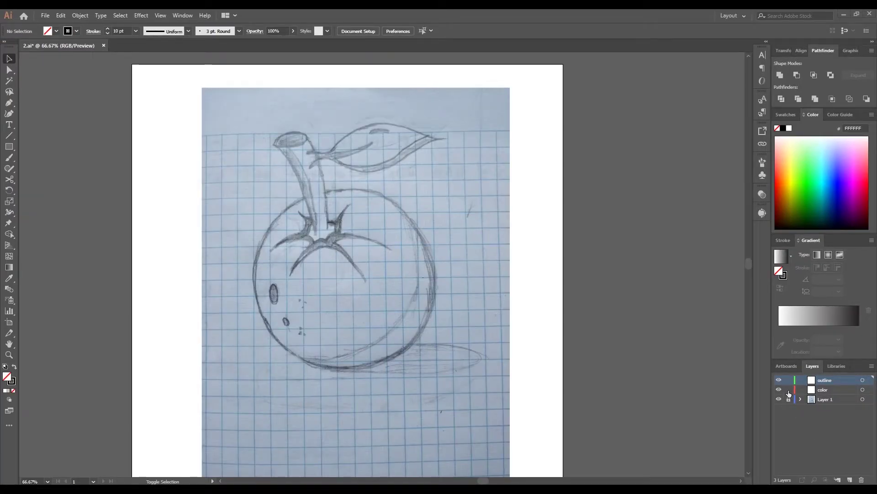
Step: Lock the color layer and draw a thick black circle fitted to the orange's body
click(789, 389)
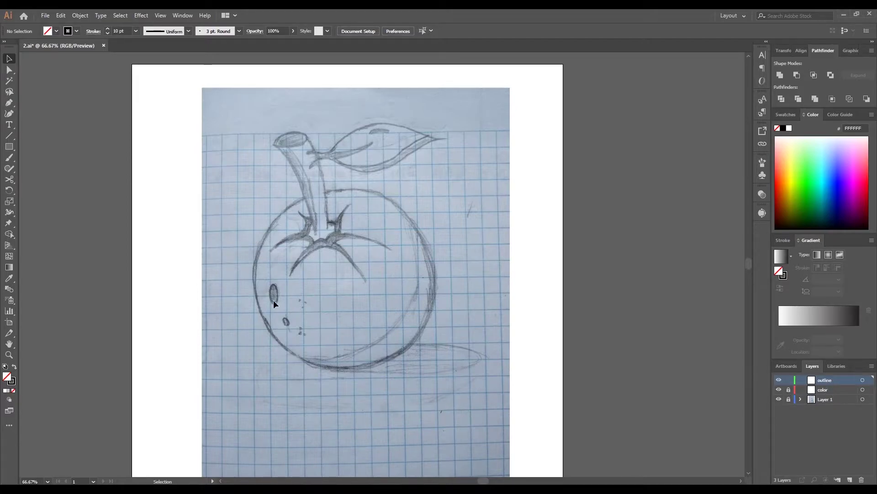
drag(9, 146, 42, 166)
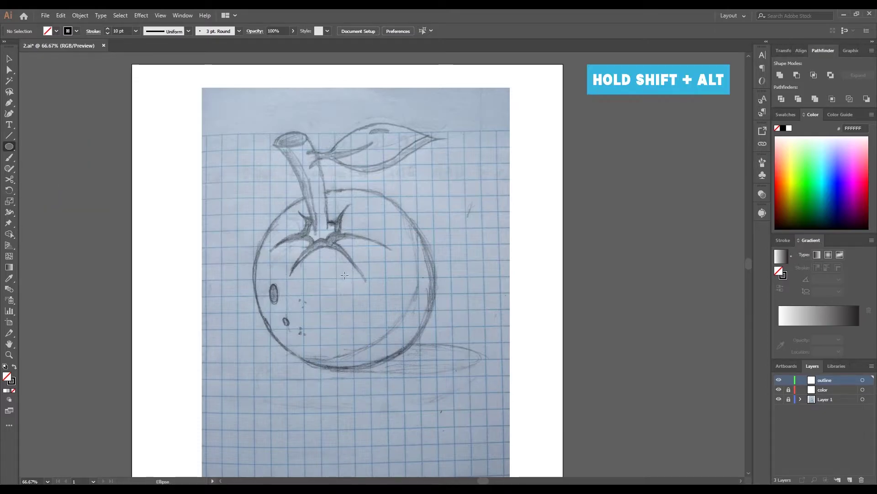
drag(346, 277, 432, 366)
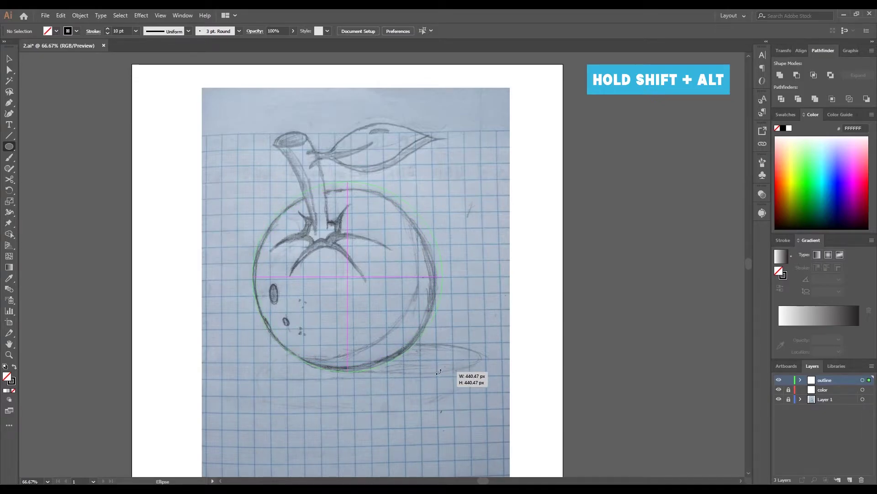
drag(432, 366, 442, 372)
click(9, 58)
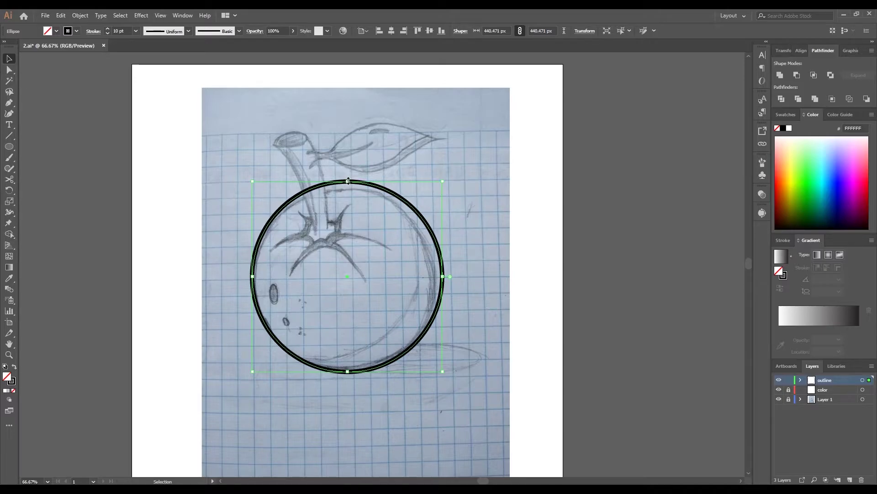
drag(348, 181, 358, 188)
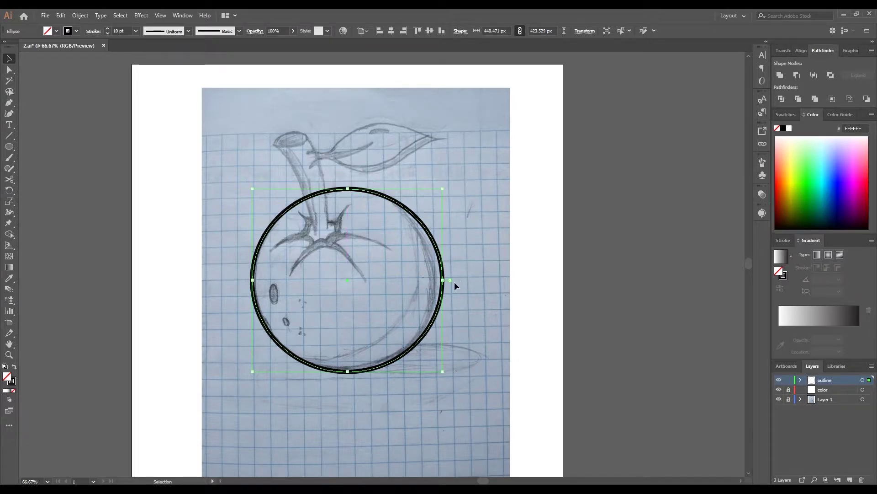
drag(443, 280, 440, 282)
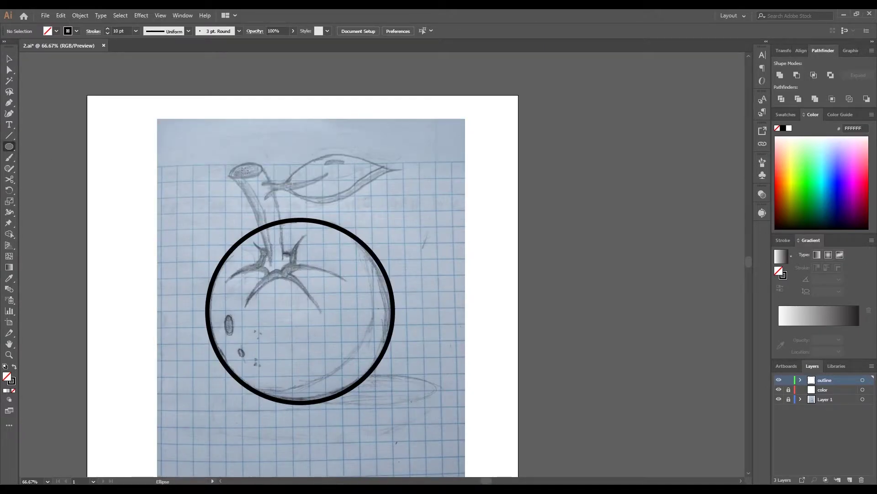
Step: Draw a small circle and place it on the stem's top
drag(247, 171, 254, 179)
key(v)
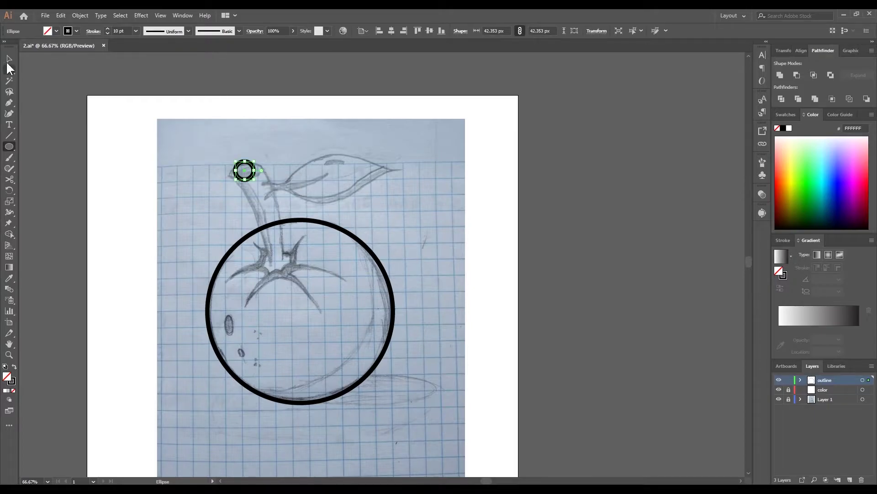
scroll(265, 171, up, 3)
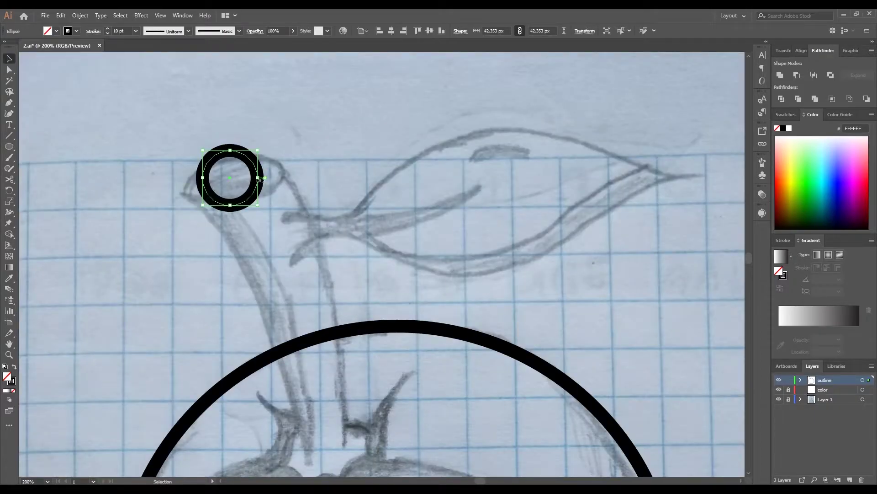
click(9, 70)
drag(261, 180, 282, 173)
Step: Reshape the small circle's anchors into a tilted oval matching the sketched stem end
drag(209, 174, 185, 188)
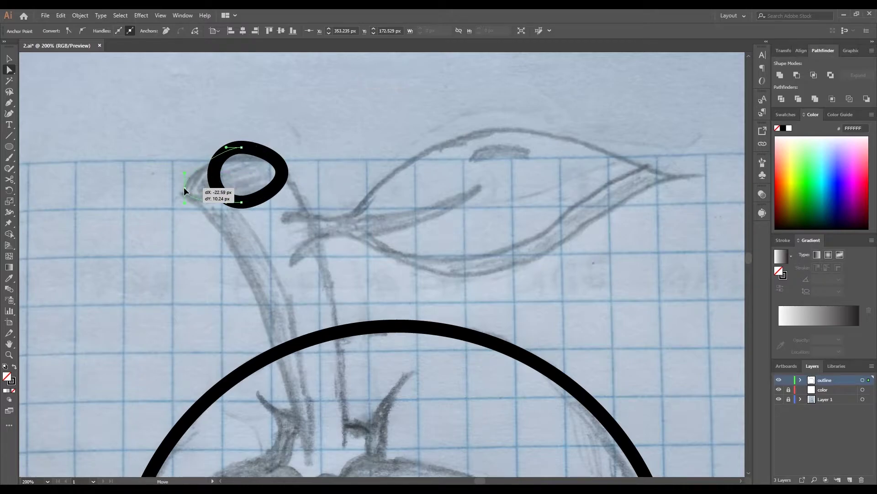
mouse_move(241, 148)
mouse_down()
mouse_move(248, 145)
mouse_move(215, 158)
mouse_up()
drag(240, 206, 225, 206)
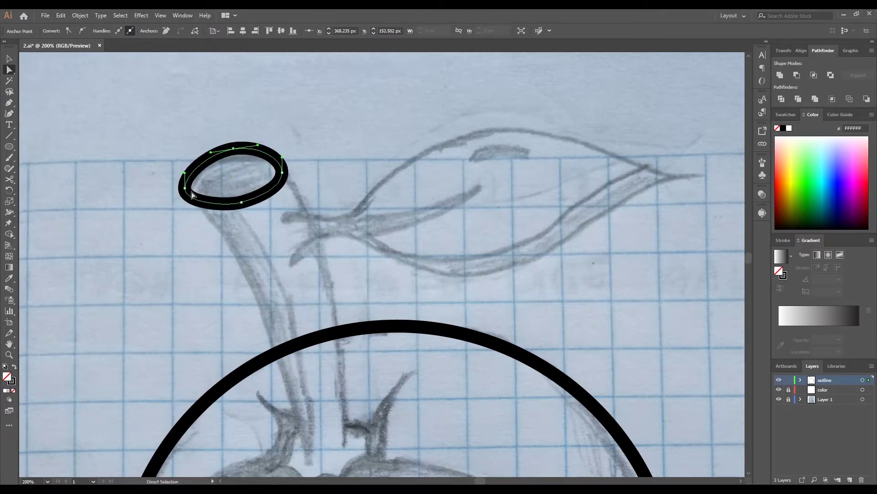
drag(184, 187, 188, 190)
click(187, 225)
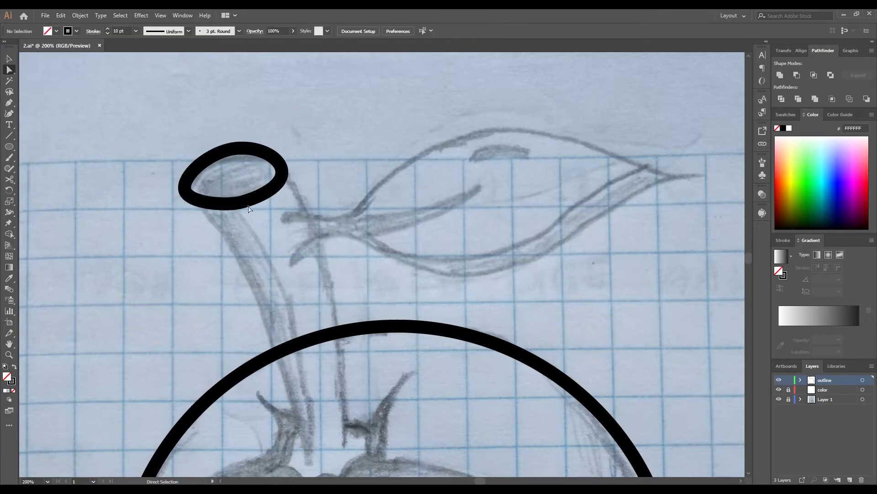
drag(243, 204, 241, 200)
drag(192, 188, 191, 189)
drag(249, 145, 256, 152)
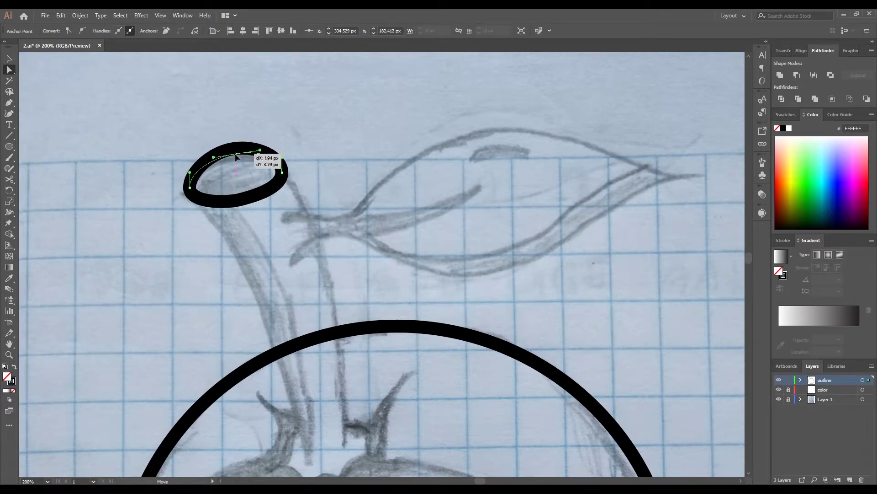
click(236, 156)
click(282, 173)
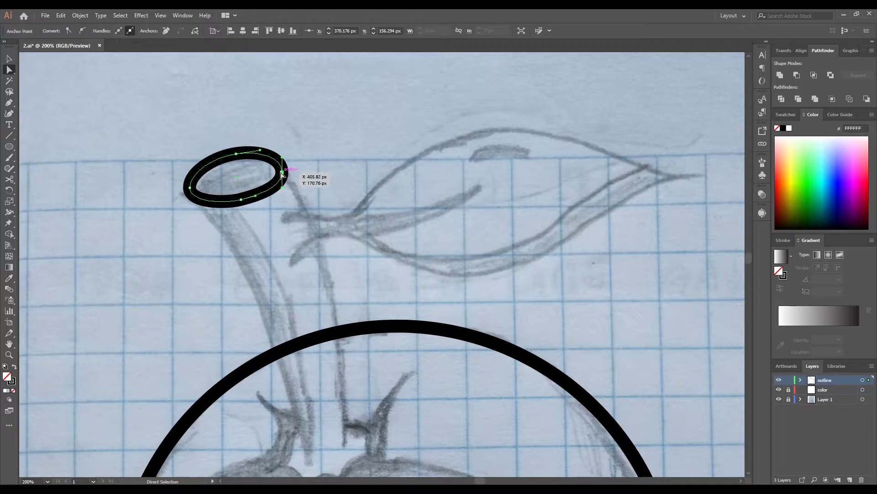
drag(282, 173, 278, 175)
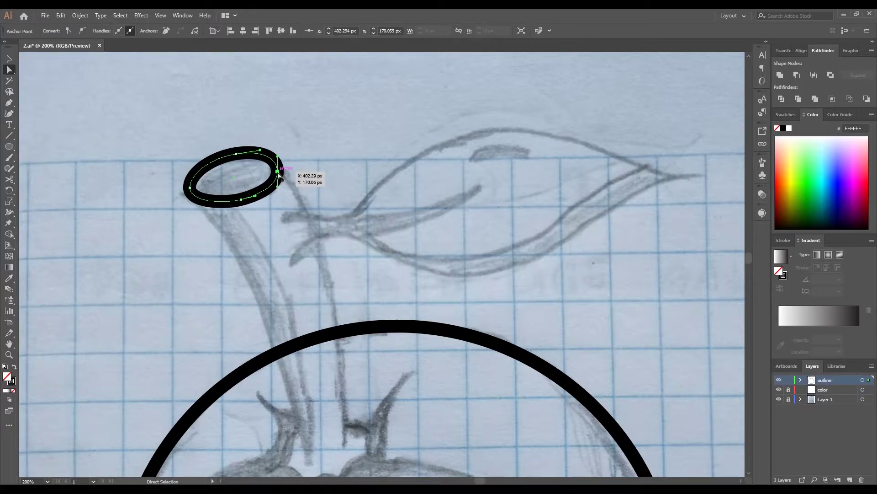
click(288, 217)
Step: Trace the stem's right edge as a curved Pen path from the base up to the ring
drag(270, 230, 254, 210)
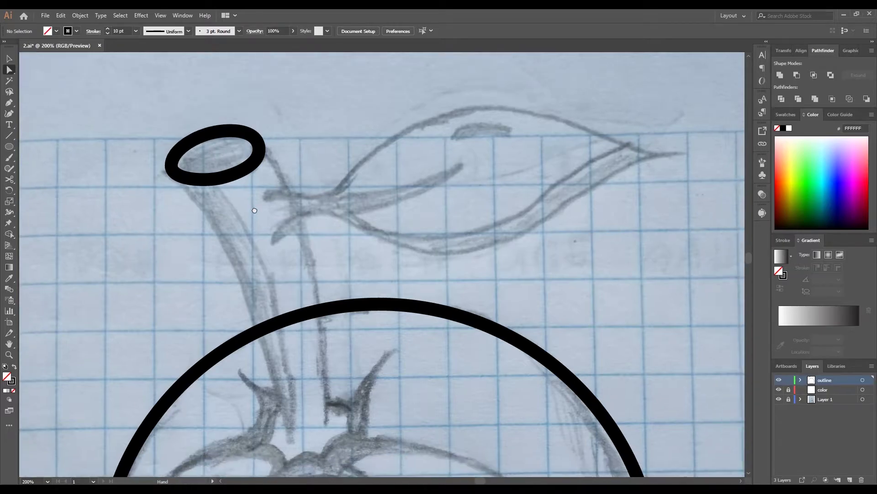
click(9, 102)
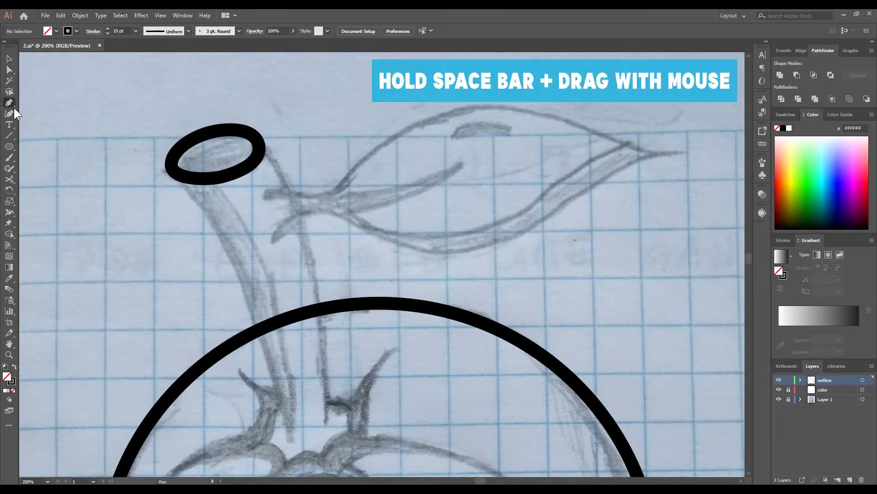
mouse_move(152, 196)
mouse_down()
mouse_move(130, 150)
mouse_move(161, 194)
mouse_up()
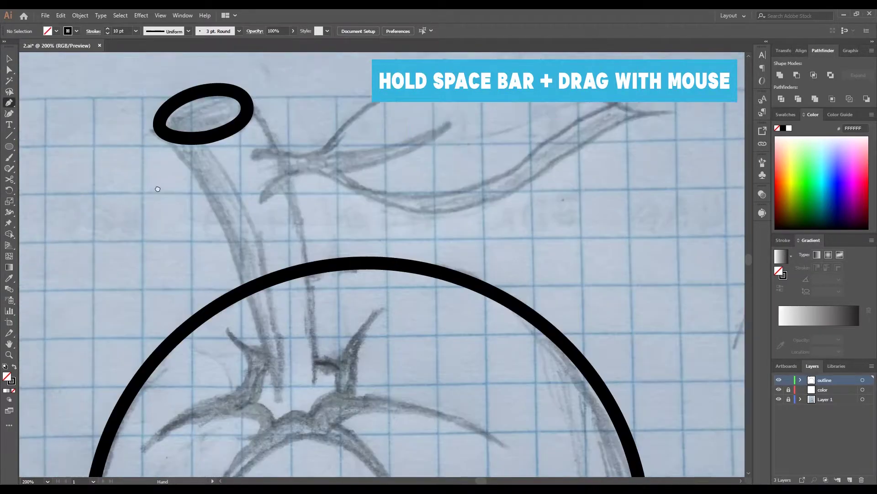
click(279, 405)
drag(172, 140, 127, 114)
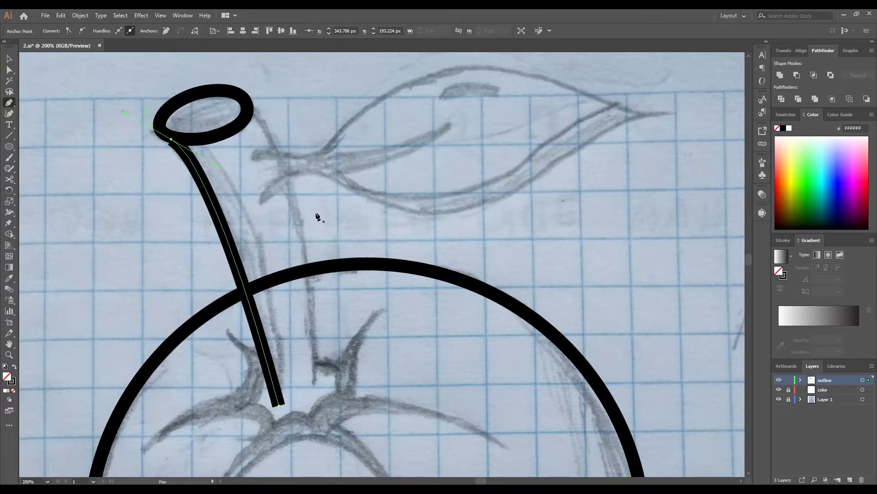
click(312, 394)
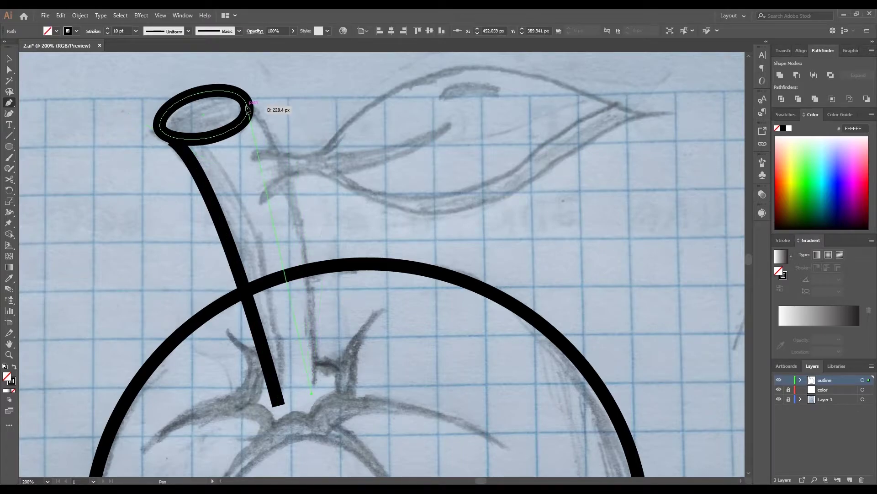
mouse_move(247, 104)
mouse_down()
mouse_move(200, 86)
mouse_move(185, 69)
mouse_up()
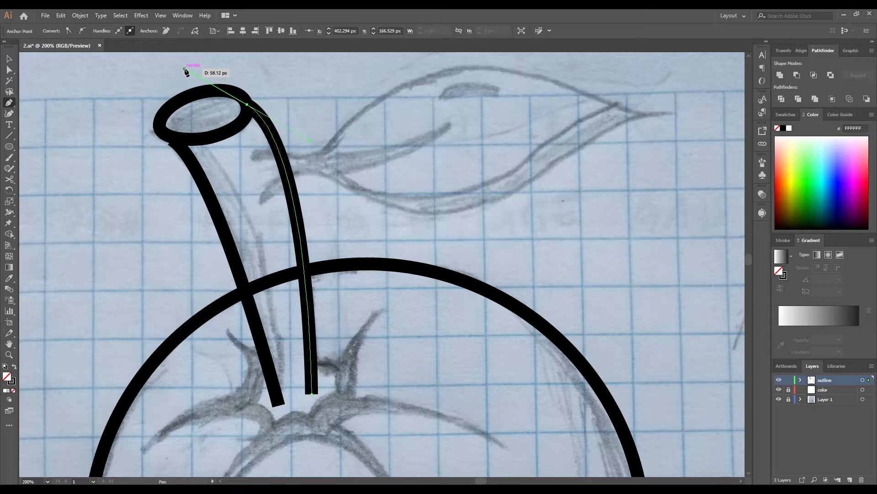
Step: Drag the stem path's top anchor onto the oval cap and deselect
scroll(172, 138, up, 3)
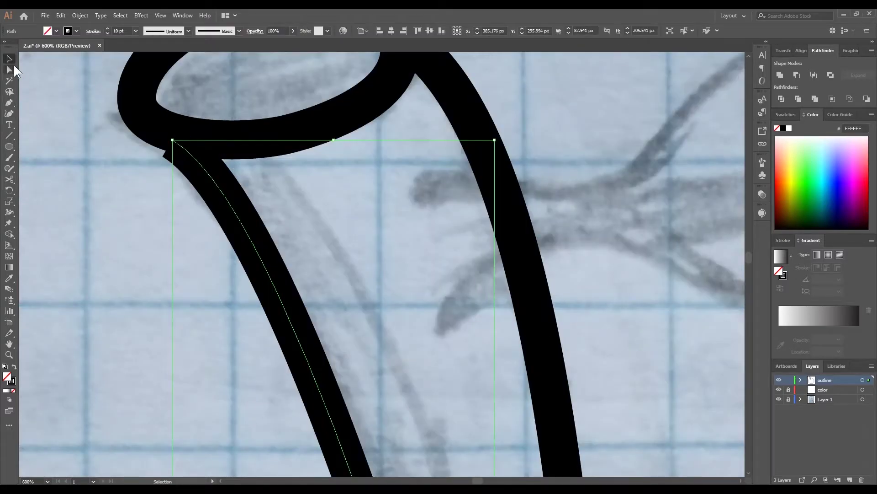
ctrl+click(194, 150)
drag(171, 139, 170, 132)
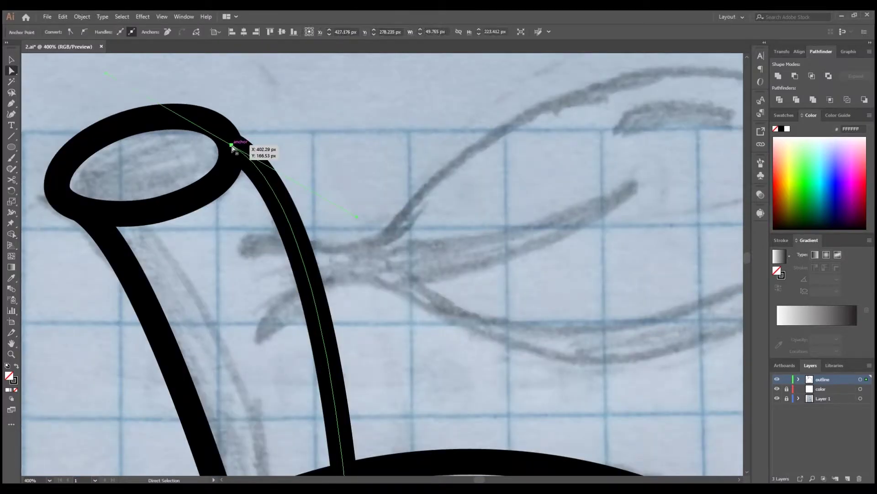
drag(235, 141, 226, 134)
click(324, 164)
click(223, 133)
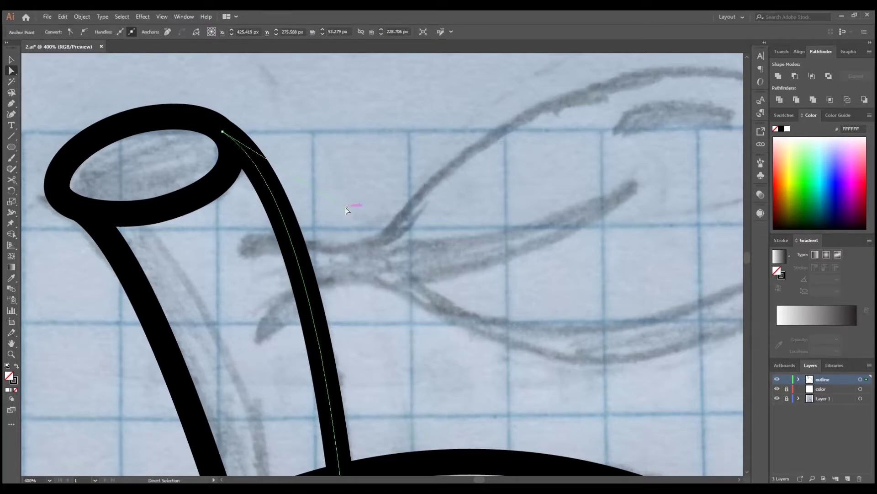
click(360, 192)
scroll(360, 192, down, 4)
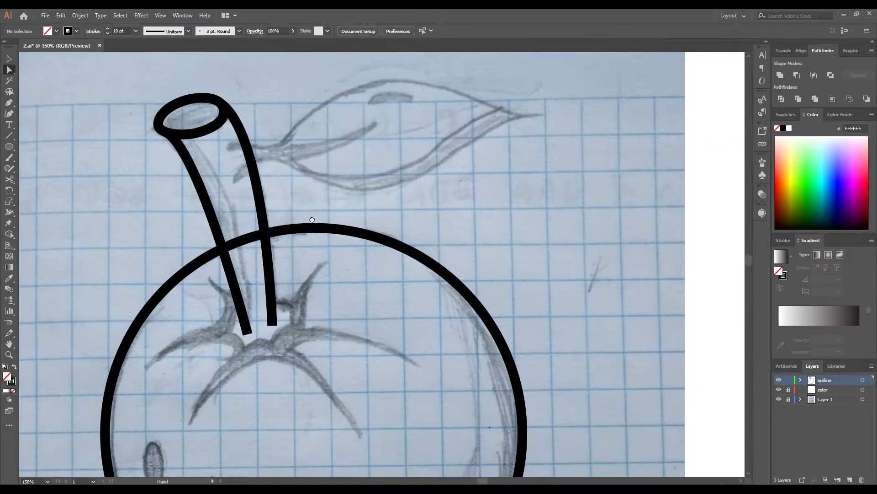
Step: Trace the leaf outline from the stem around its pointed tip and back
key(p)
click(227, 146)
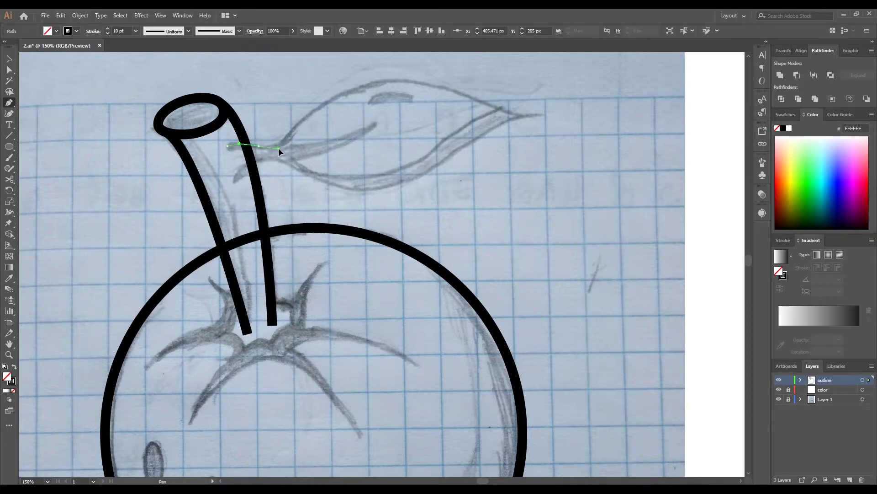
click(258, 146)
drag(278, 147, 305, 118)
drag(375, 82, 414, 79)
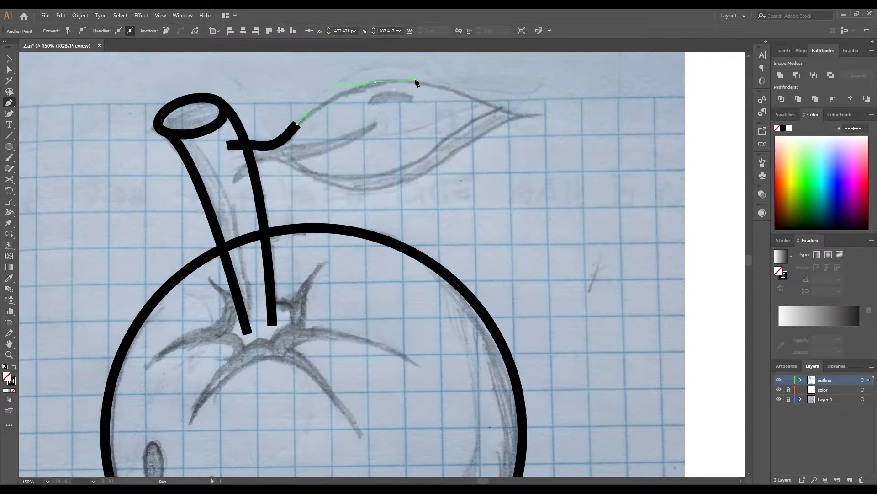
drag(503, 109, 538, 126)
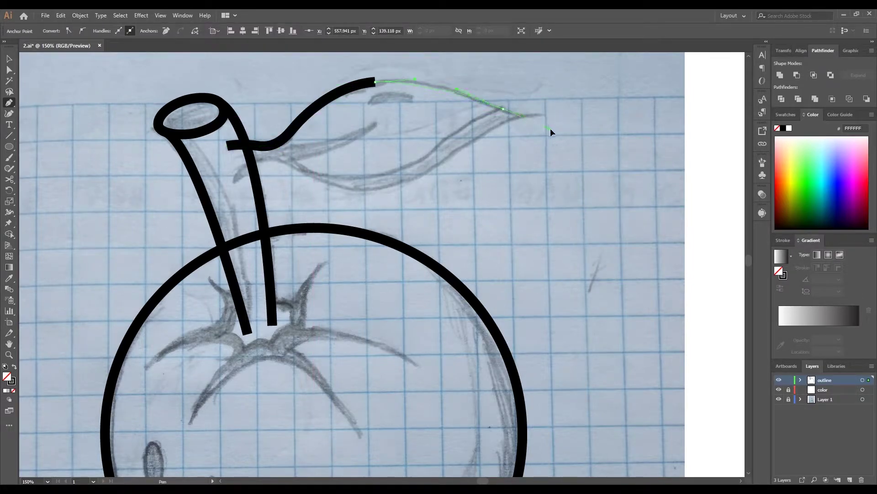
drag(518, 115, 428, 168)
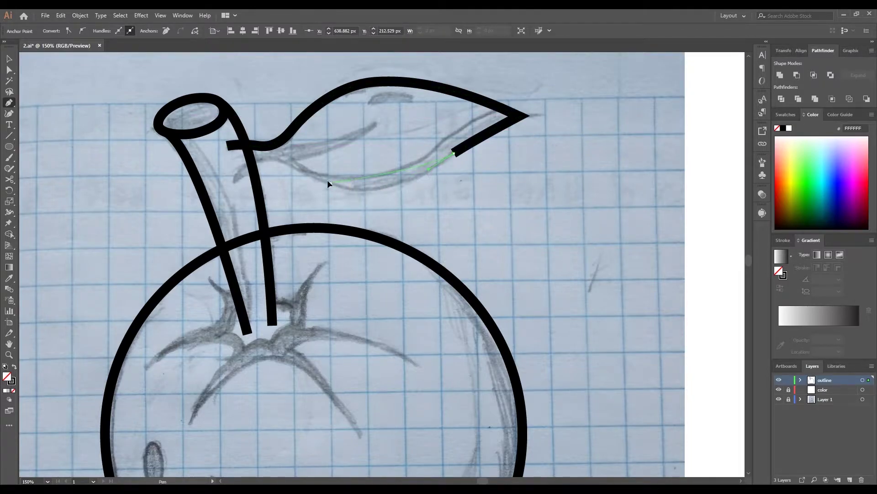
mouse_move(280, 158)
mouse_down()
mouse_move(223, 189)
mouse_move(319, 143)
mouse_up()
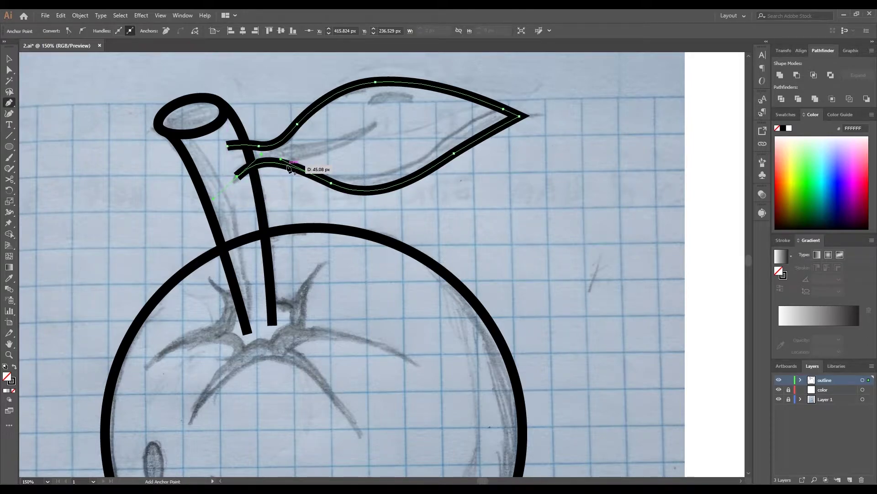
key(a)
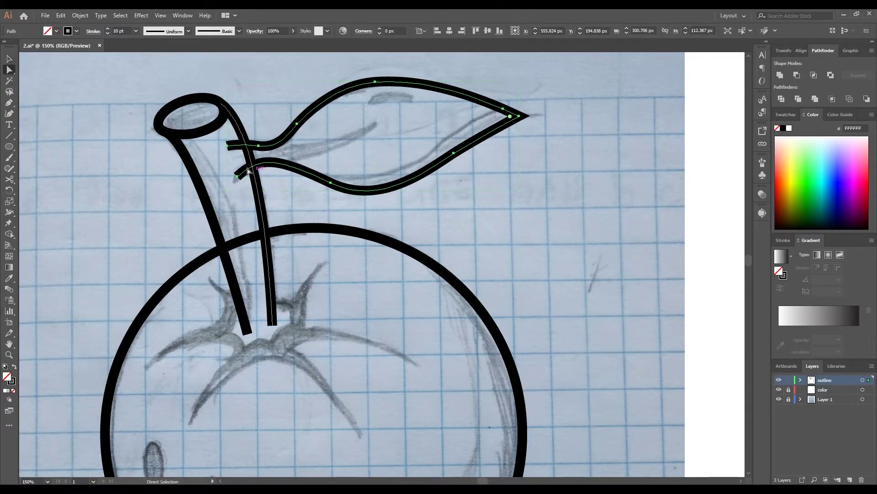
key(ctrl+shift+a)
Step: Zoom out and pan to review the whole apple outline
key(ctrl+minus)
key(ctrl+minus)
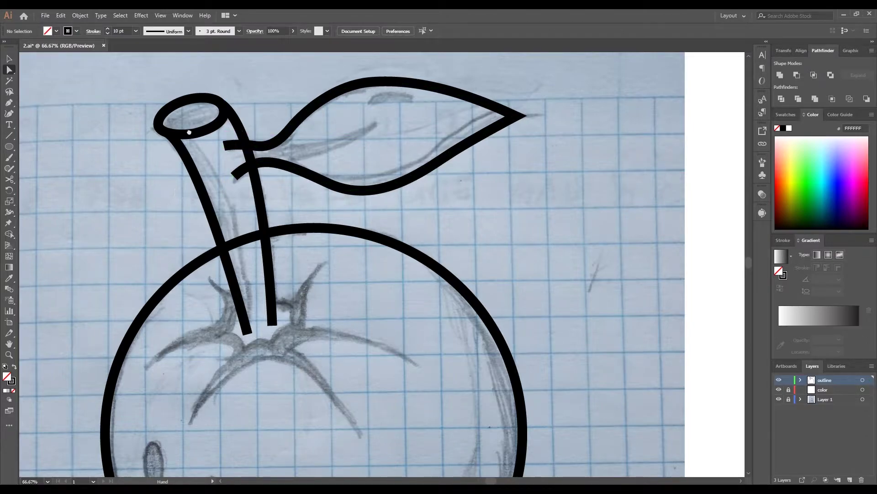
drag(264, 189, 305, 175)
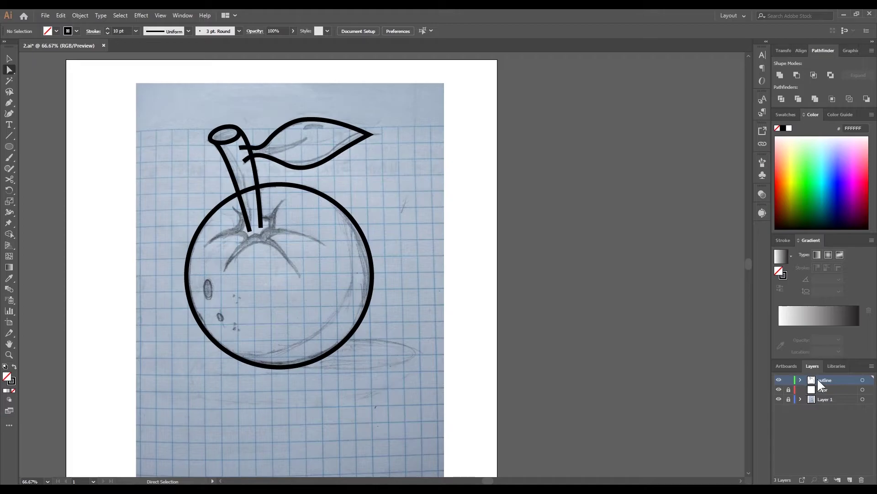
alt+scroll(255, 245, up, 2)
alt+scroll(254, 245, up, 2)
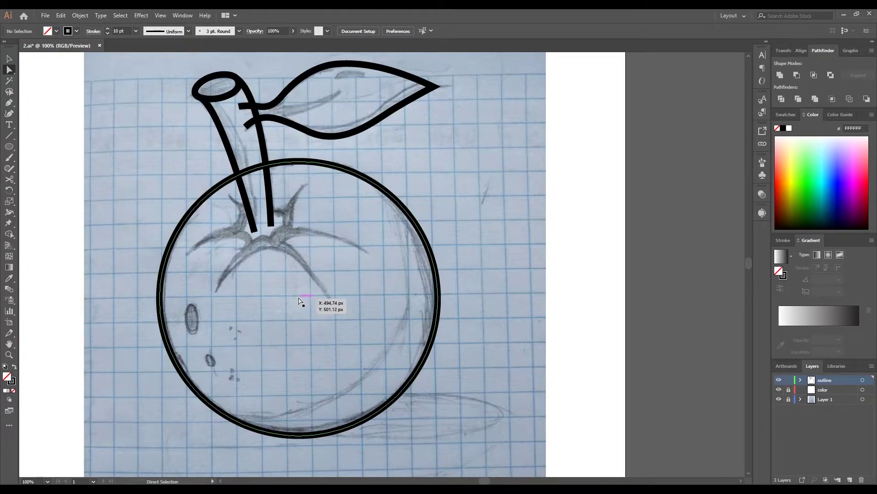
click(300, 301)
key(p)
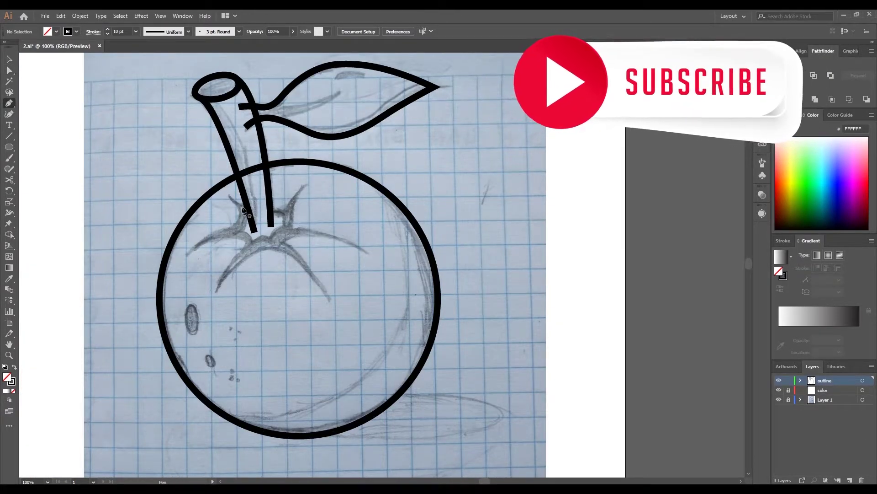
Step: Set a 1 pt stroke and trace the calyx outline from the stem base down its left side
click(109, 32)
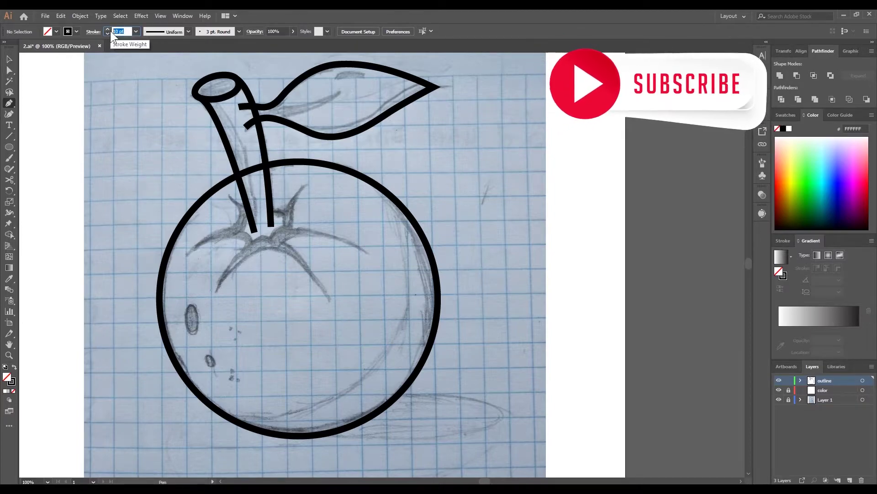
text(1)
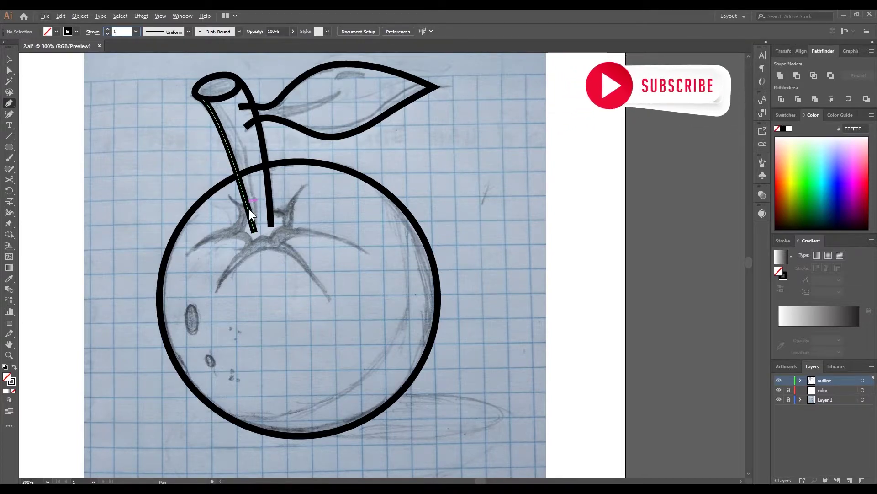
key(Return)
scroll(251, 215, up, 2)
scroll(278, 201, up, 2)
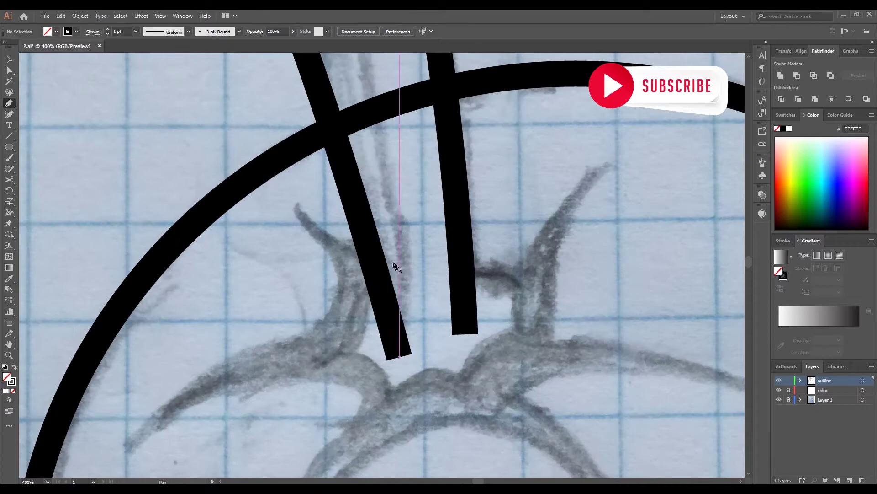
click(375, 251)
drag(298, 204, 280, 177)
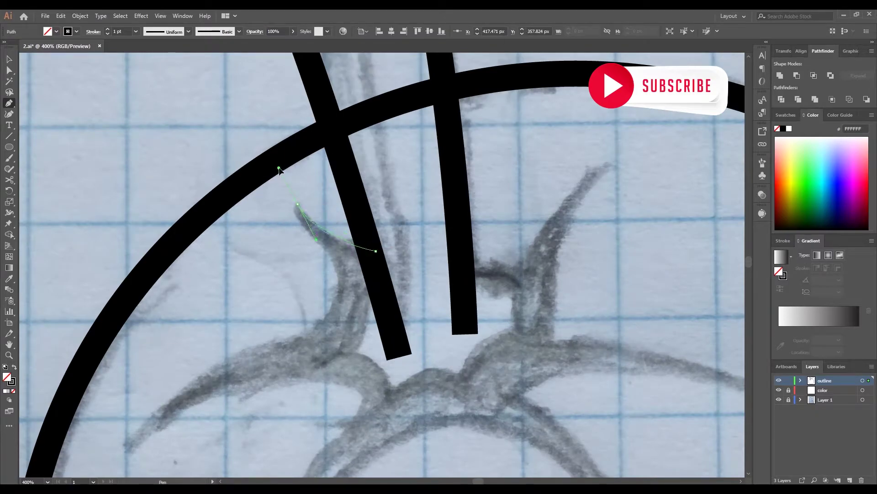
click(298, 204)
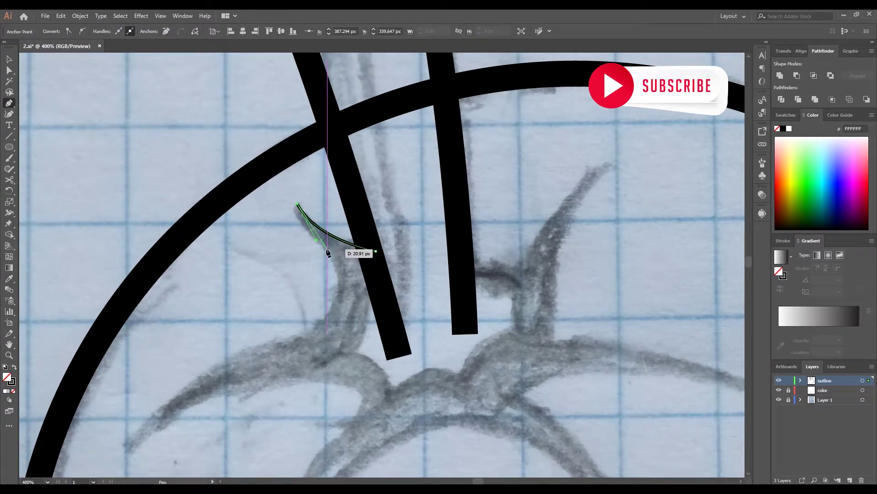
drag(327, 251, 351, 273)
click(323, 314)
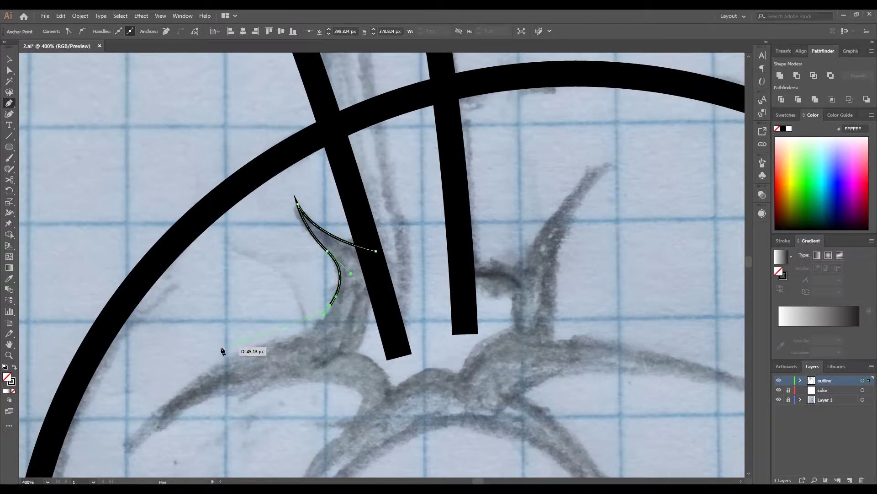
mouse_move(237, 351)
mouse_down()
mouse_move(332, 258)
mouse_move(188, 415)
mouse_up()
drag(361, 284, 426, 283)
mouse_move(455, 313)
mouse_down()
mouse_move(448, 332)
mouse_move(425, 253)
mouse_move(419, 188)
mouse_up()
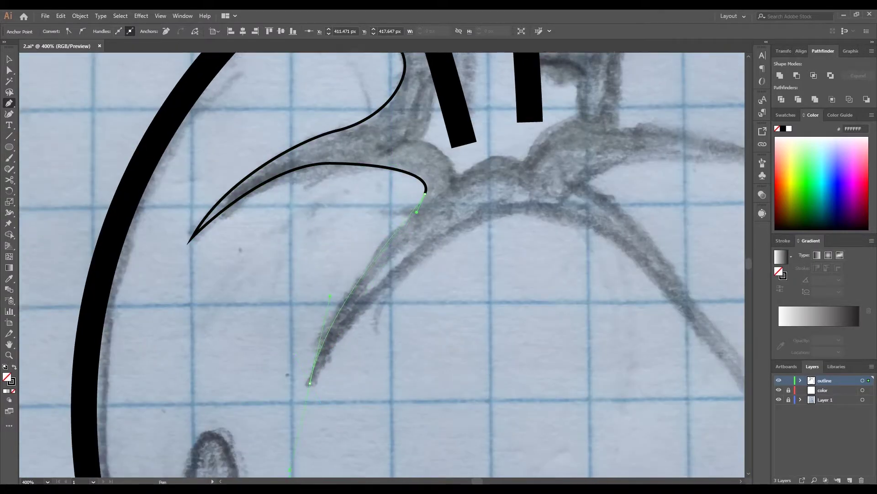
Step: Trace the calyx's lower-left arm, lower middle, right arm and upright lobe
drag(309, 360, 295, 466)
click(310, 360)
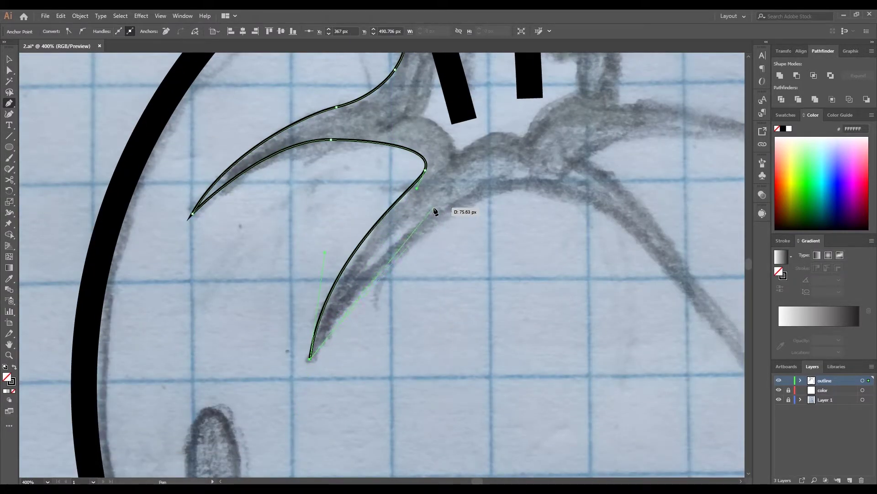
mouse_move(433, 208)
mouse_down()
mouse_move(494, 188)
mouse_move(482, 226)
mouse_up()
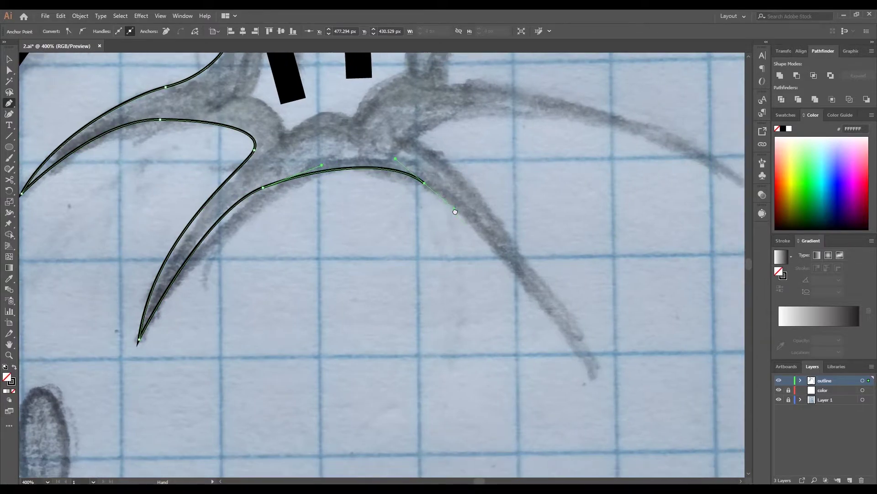
drag(594, 373, 666, 482)
drag(415, 116, 323, 76)
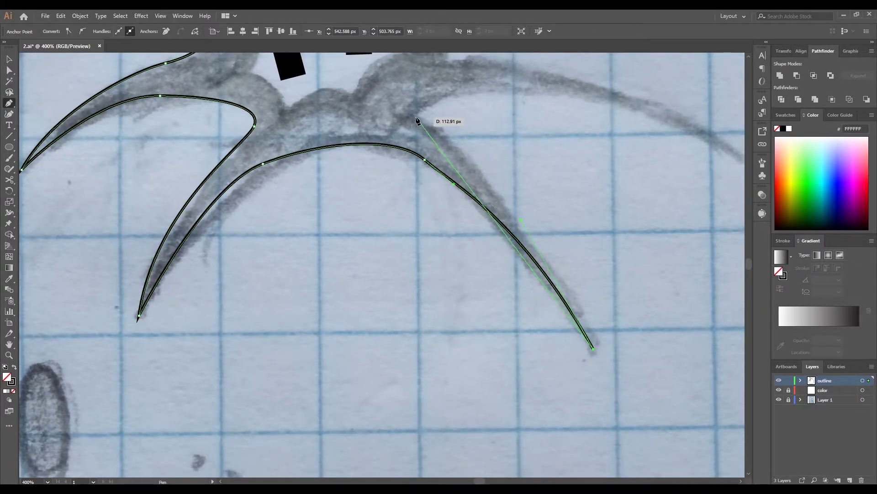
drag(410, 114, 317, 170)
drag(520, 162, 548, 161)
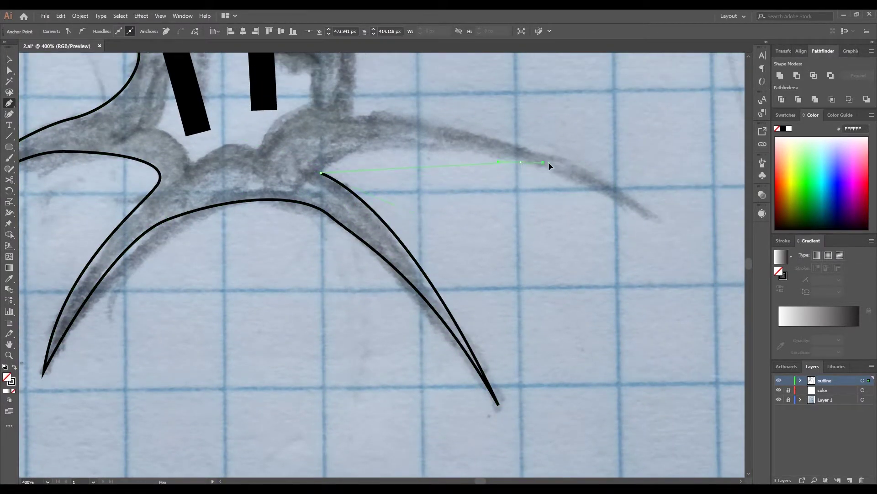
click(654, 219)
drag(461, 130, 408, 114)
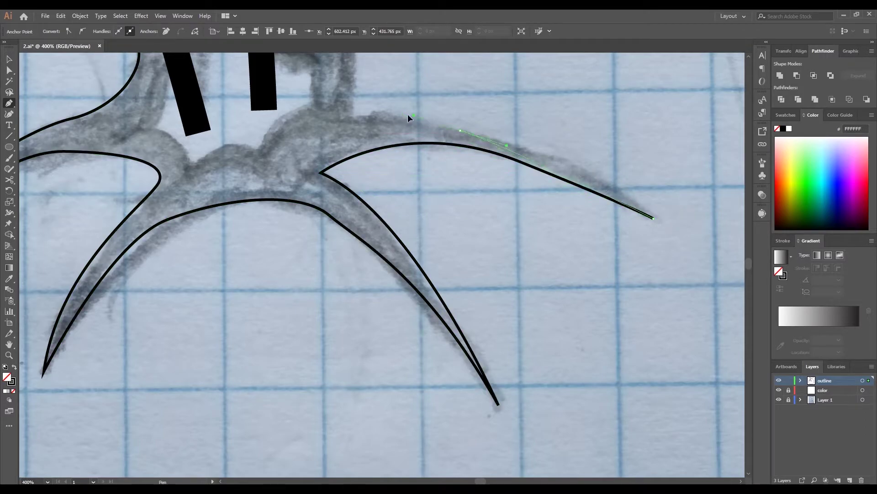
click(348, 117)
drag(348, 117, 338, 287)
drag(400, 111, 462, 66)
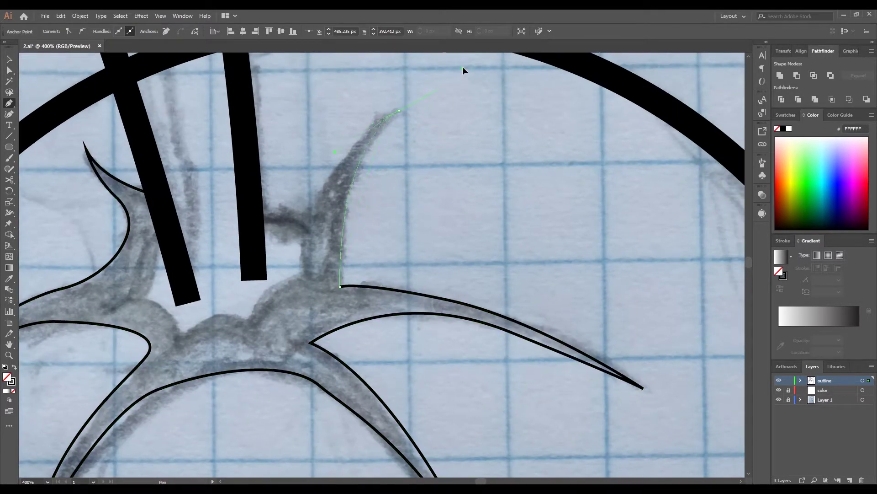
drag(314, 201, 304, 244)
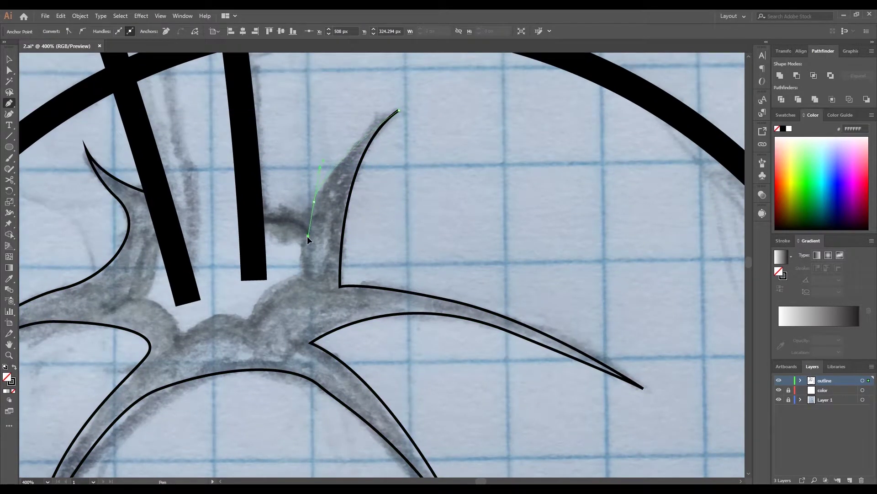
click(246, 195)
drag(177, 235, 213, 205)
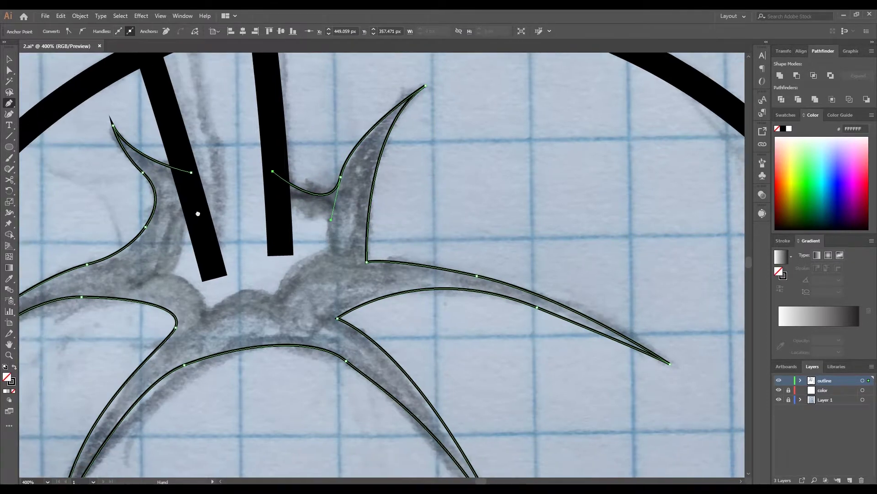
Step: Trace the calyx's inner edge between the two stem lines and deselect
ctrl+click(213, 206)
click(211, 201)
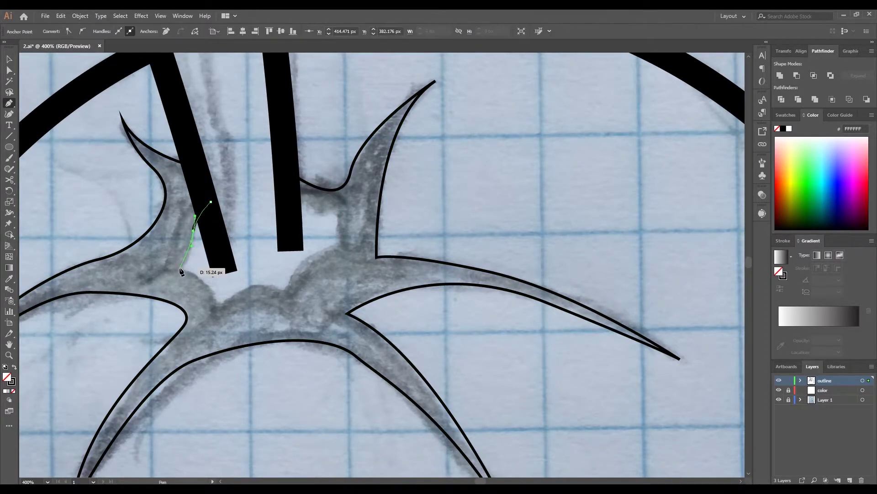
drag(180, 268, 182, 272)
drag(219, 303, 211, 322)
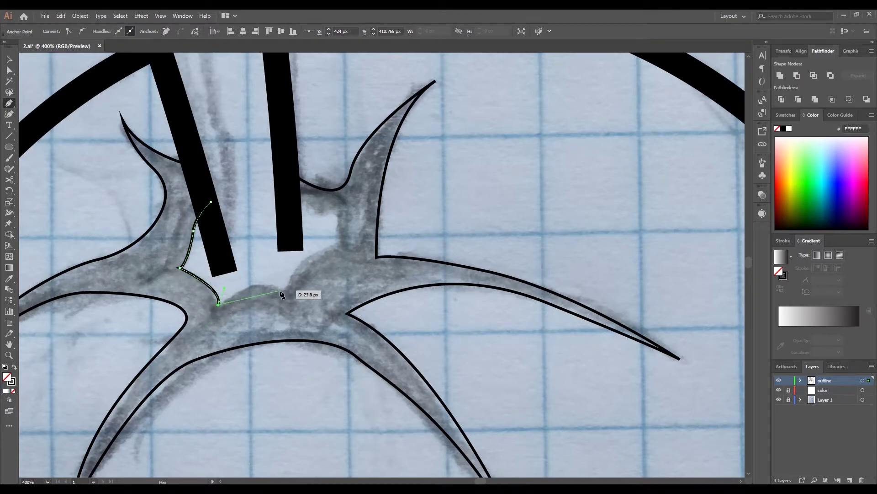
drag(283, 291, 316, 312)
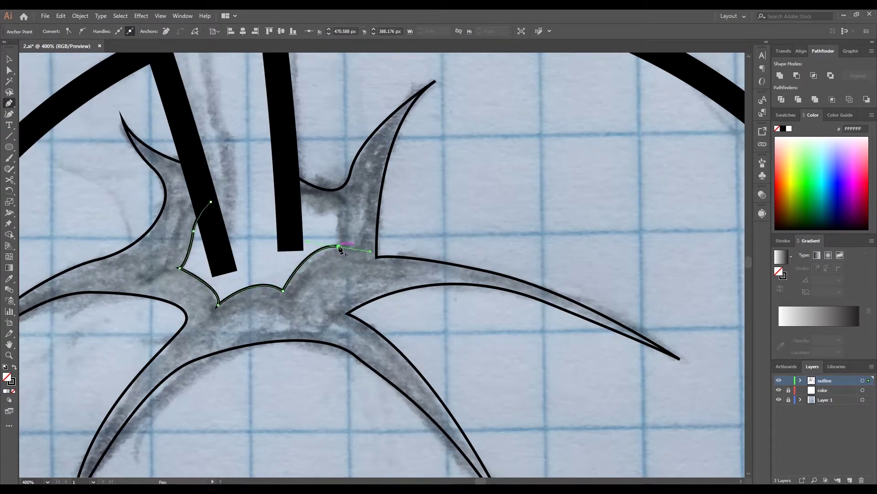
mouse_move(339, 246)
mouse_down()
mouse_move(345, 204)
mouse_move(284, 181)
mouse_up()
click(339, 213)
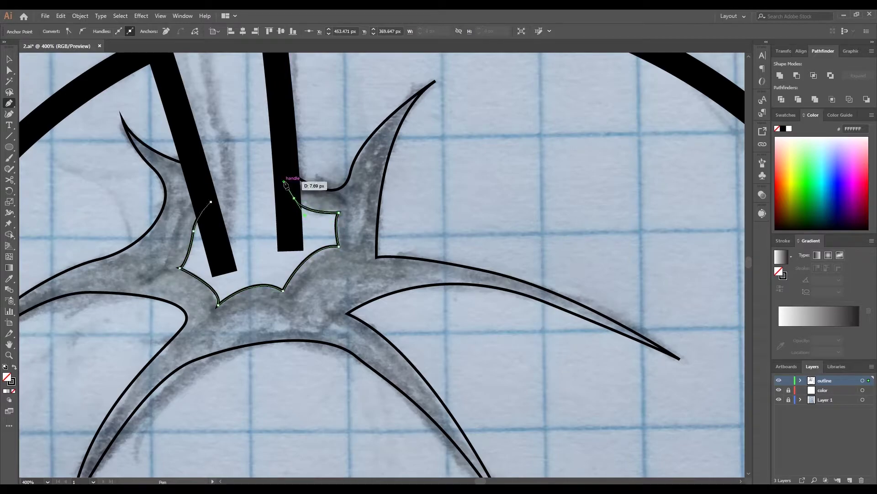
scroll(339, 212, down, 2)
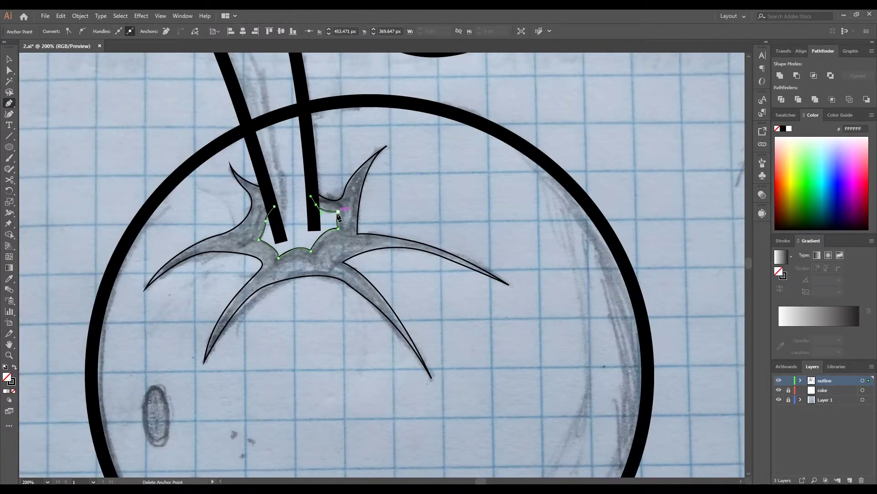
click(9, 58)
click(140, 137)
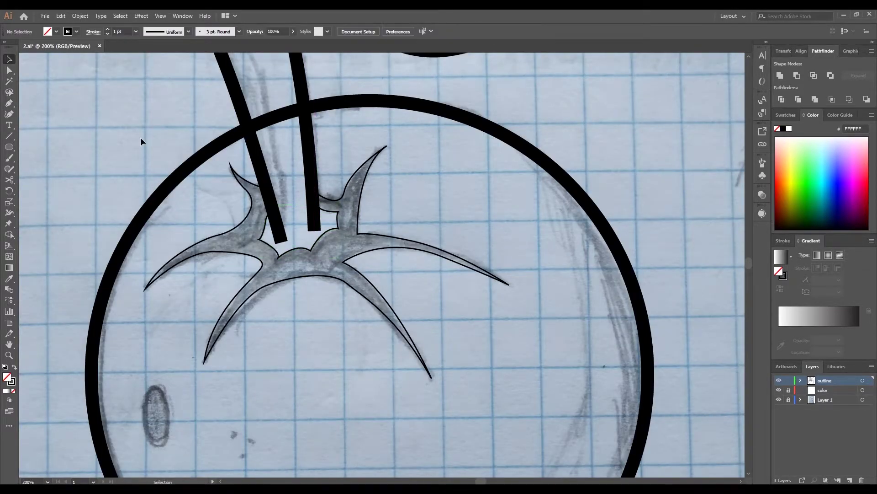
key(ctrl+minus)
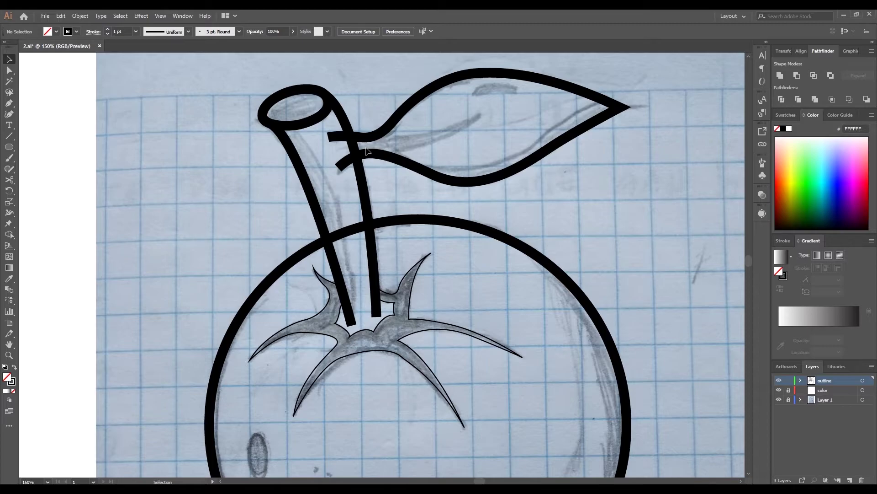
Step: Cut the circle at both stem crossings with Scissors and delete the arc between them
click(294, 259)
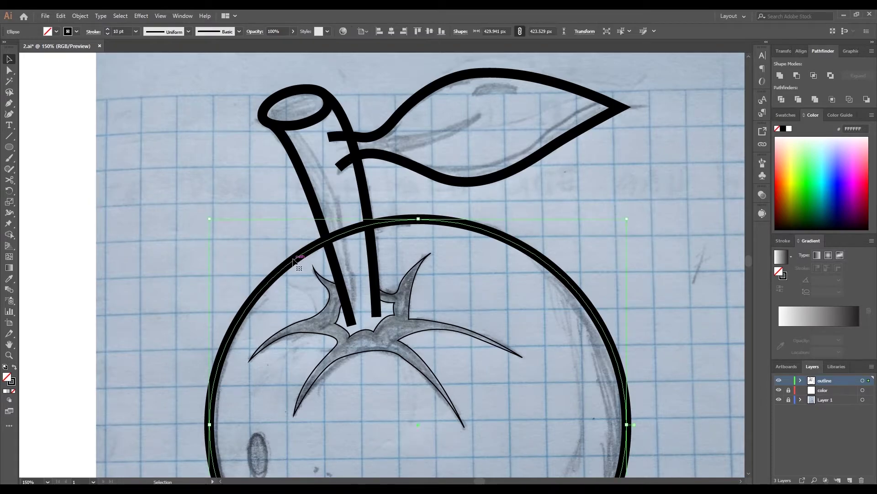
click(8, 180)
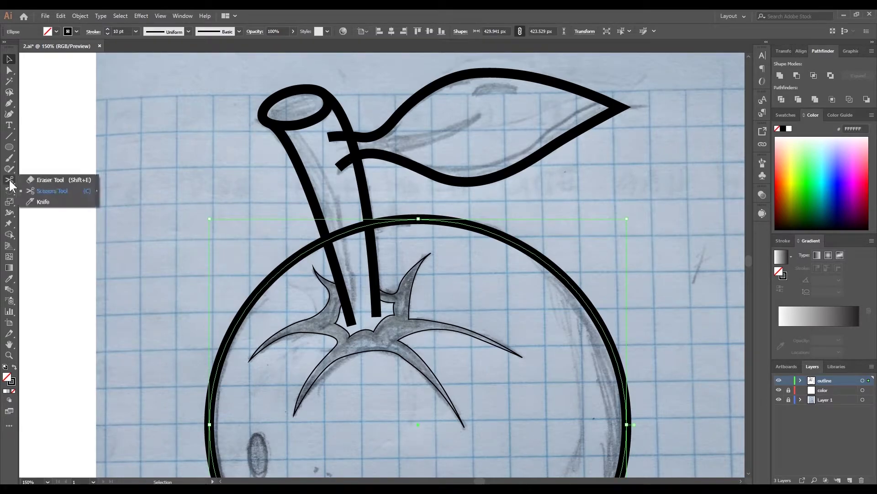
key(c)
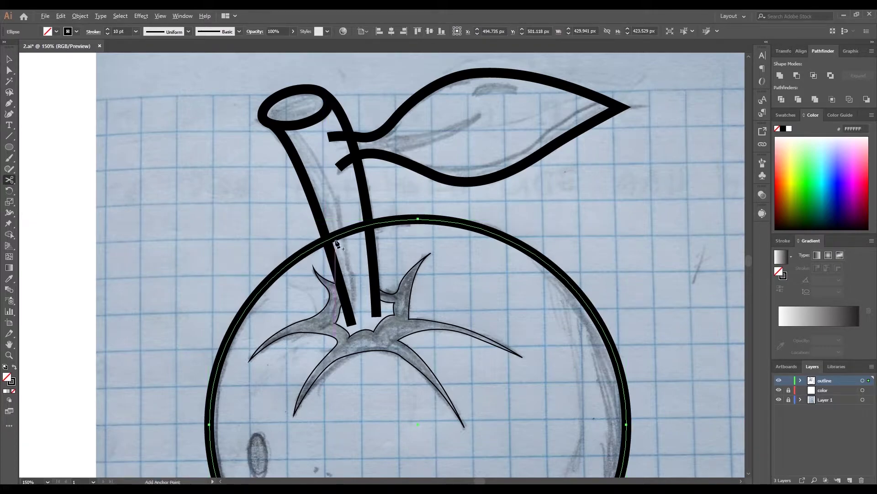
scroll(329, 241, up, 3)
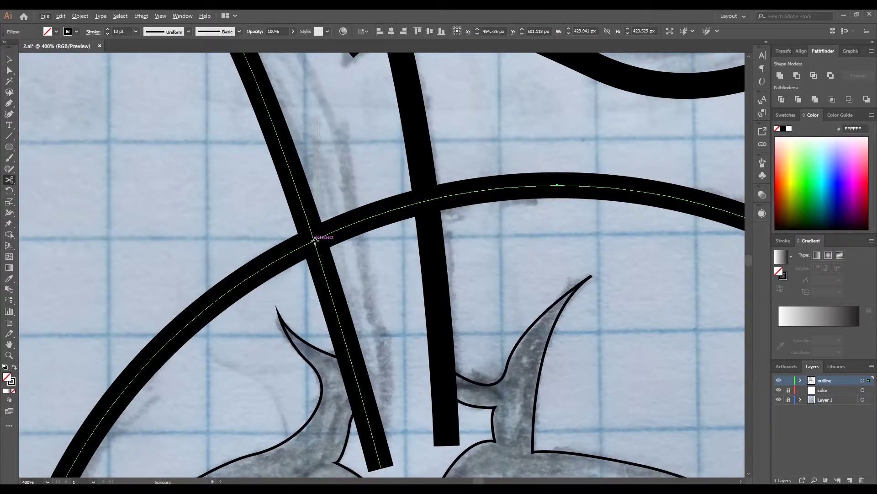
click(315, 240)
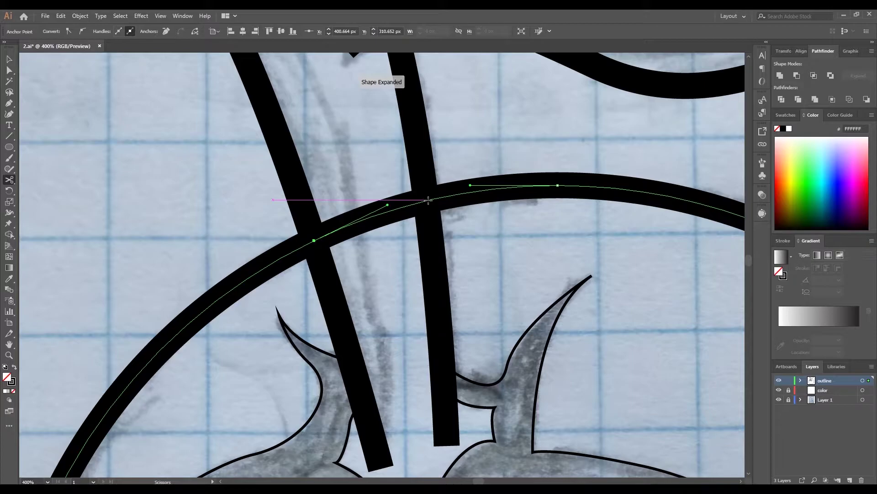
click(427, 200)
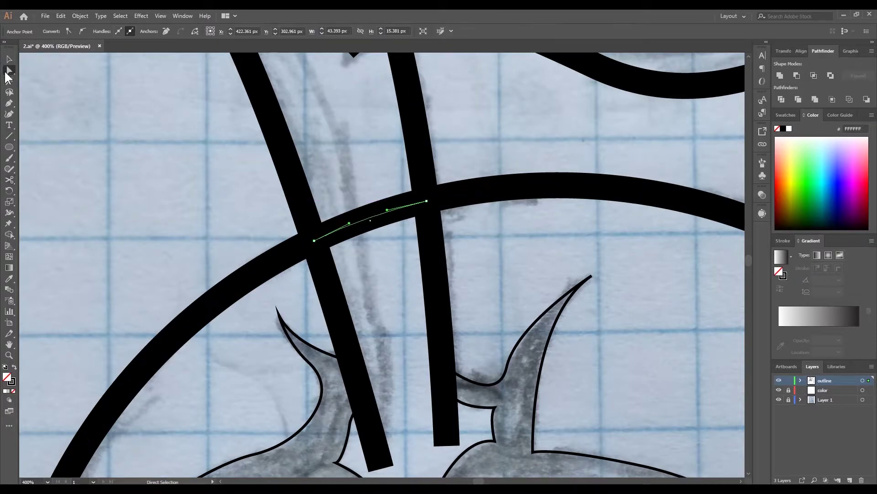
click(9, 59)
click(76, 85)
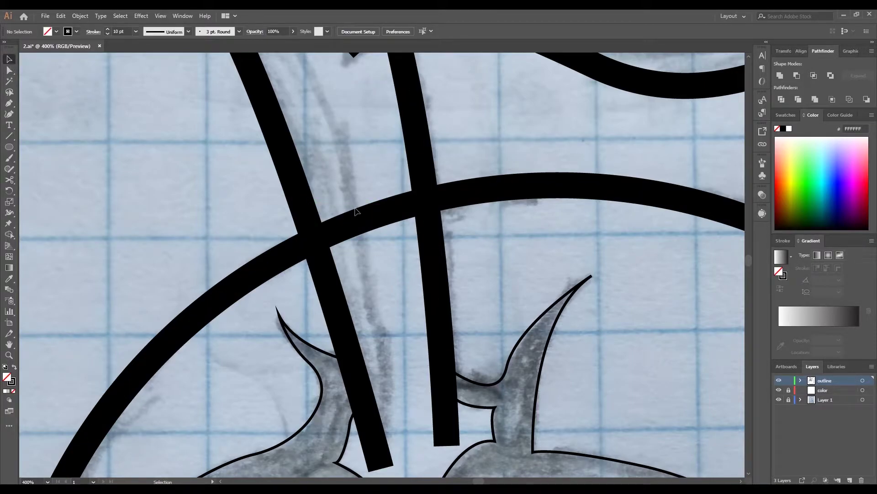
click(363, 220)
key(Delete)
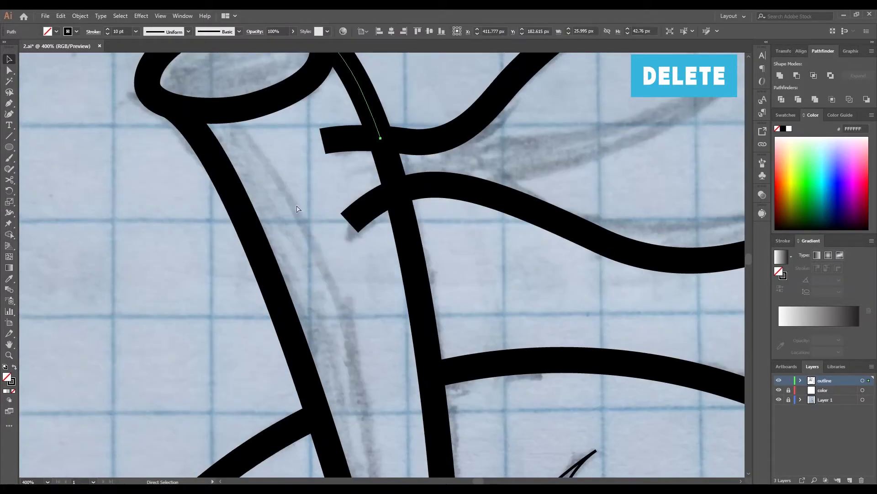
Step: Cut and remove the stem piece running under the leaf, then zoom out
click(317, 178)
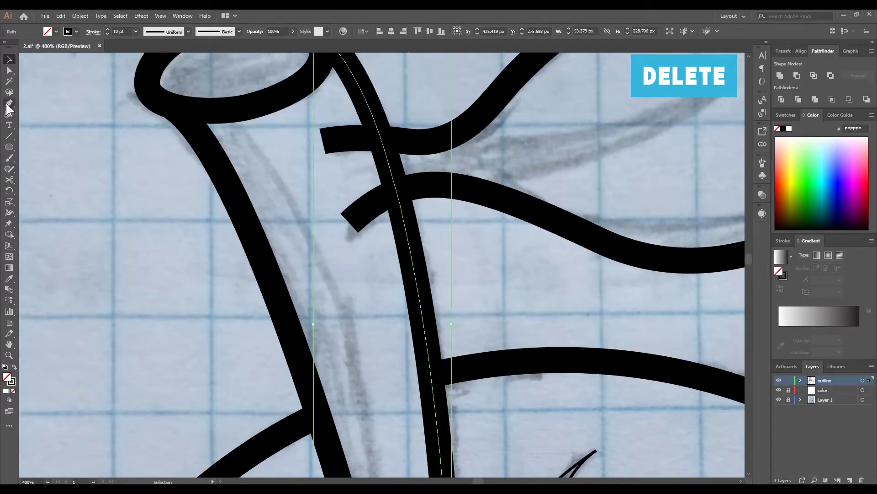
key(c)
click(397, 194)
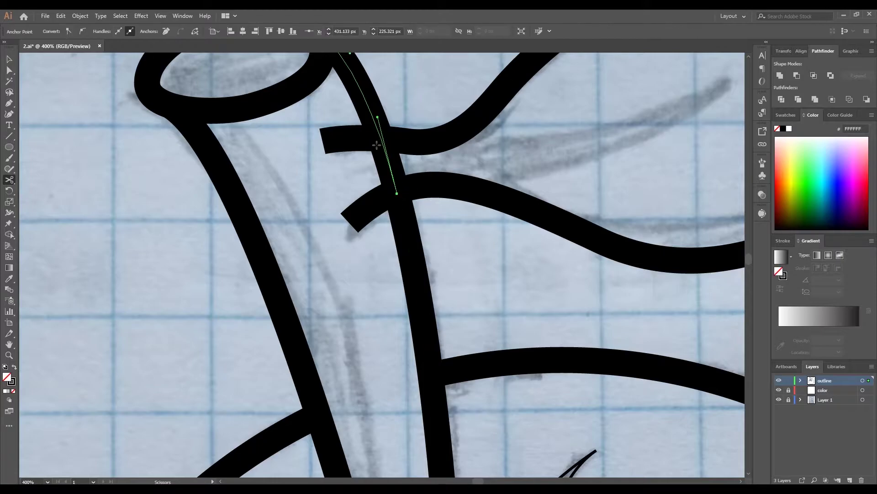
key(v)
click(388, 169)
key(Delete)
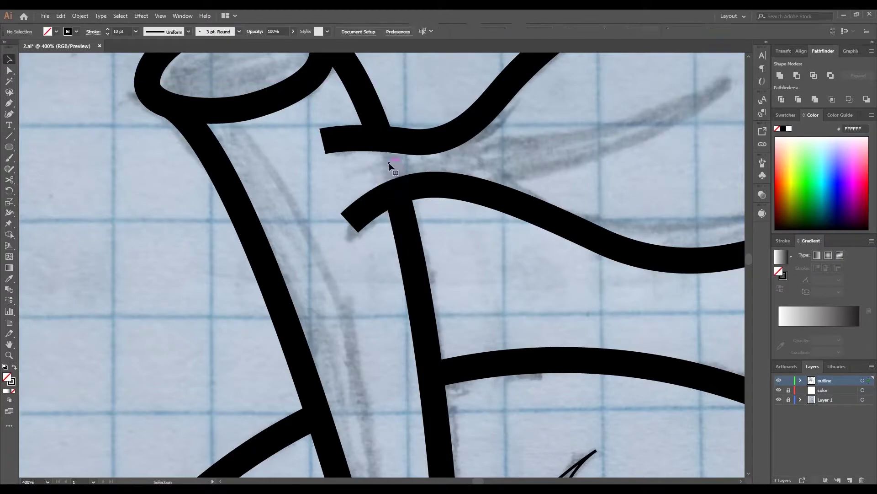
click(421, 137)
key(ctrl+minus)
key(ctrl+minus)
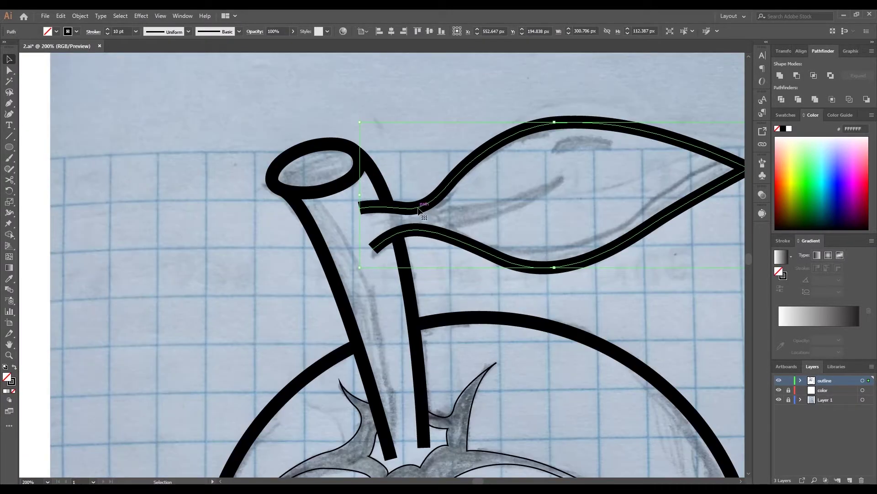
key(ctrl+minus)
click(116, 66)
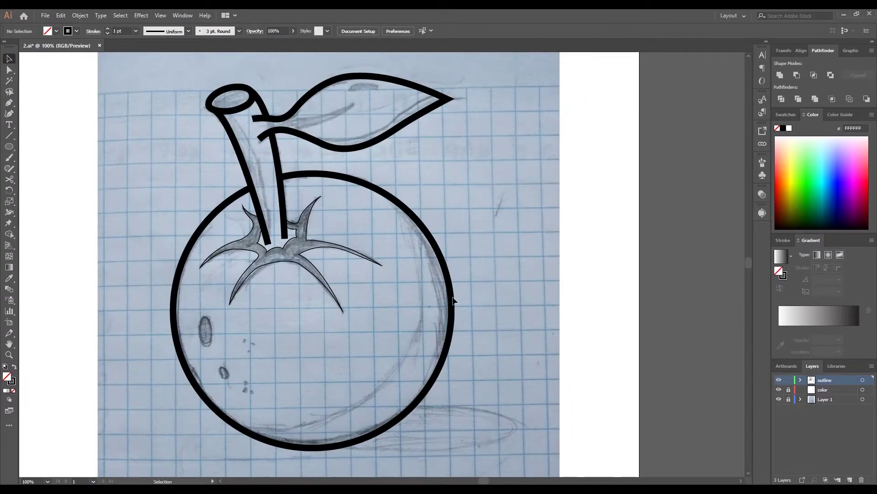
Step: Alt-drag the selected outline art onto the color layer, lock and hide the outline layer, then select the copy
drag(138, 89, 495, 431)
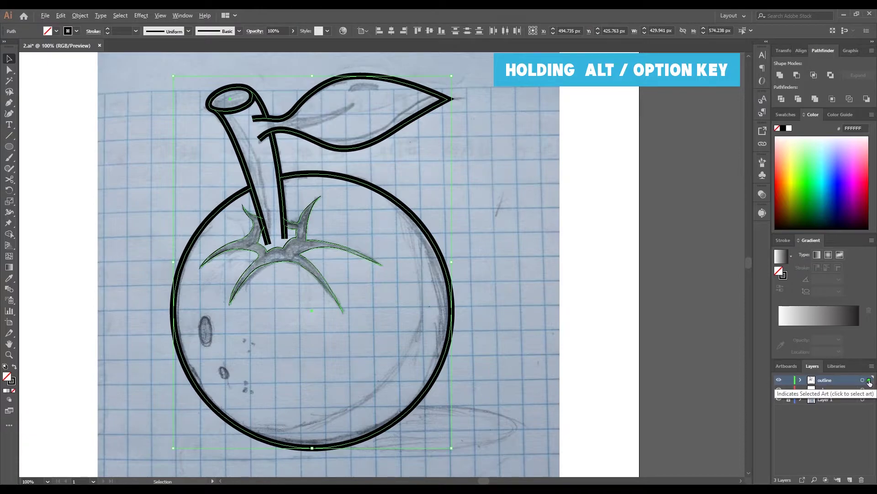
drag(870, 382, 870, 389)
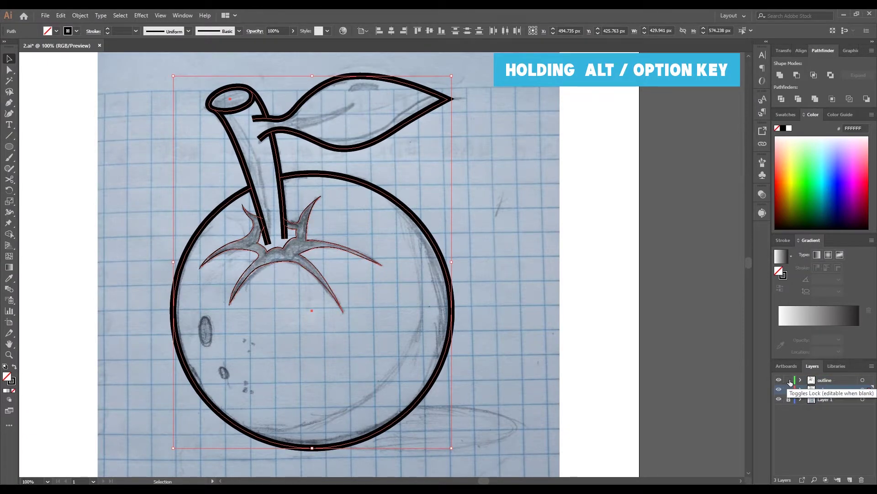
click(790, 380)
click(779, 380)
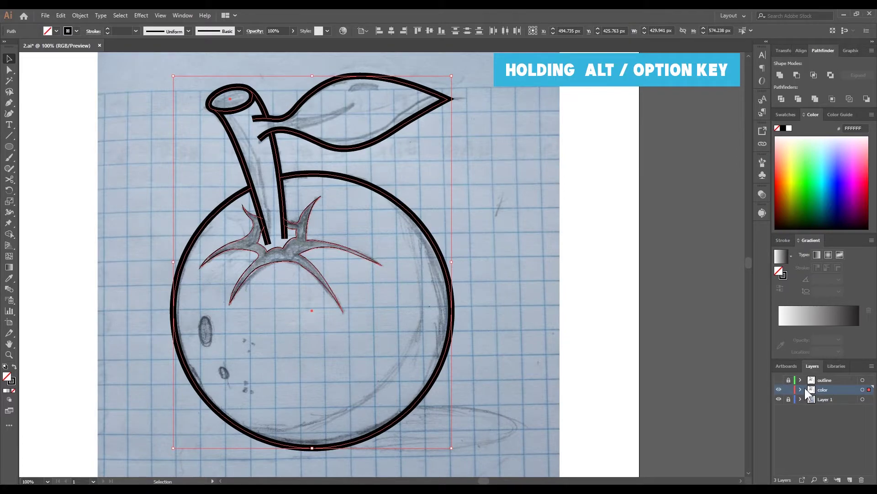
click(189, 87)
click(339, 177)
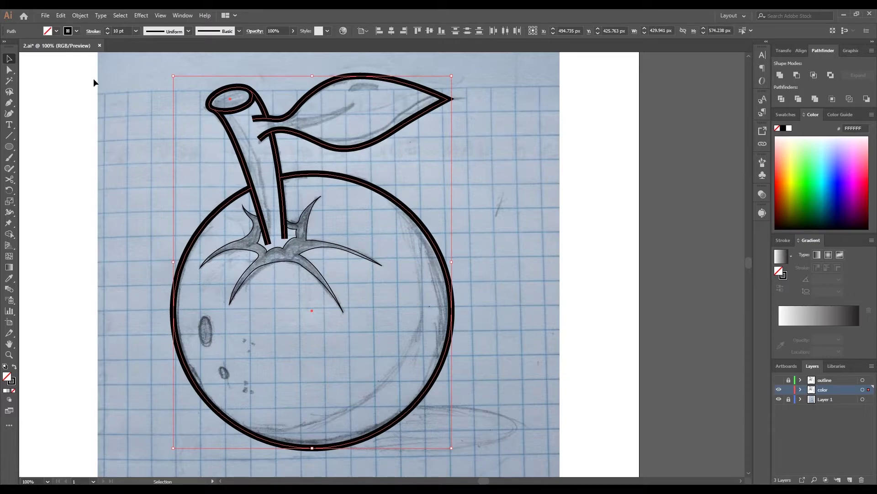
Step: Convert the copied linework's strokes into filled outline shapes
click(121, 31)
click(78, 15)
mouse_move(130, 223)
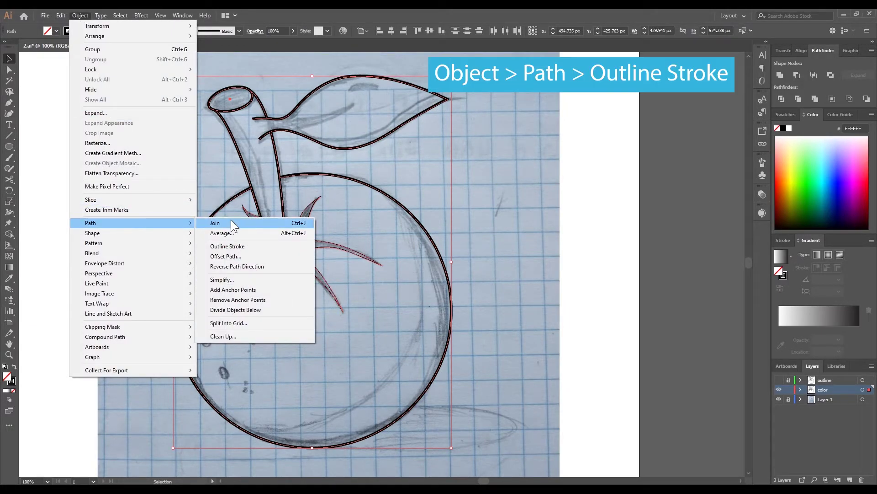
click(245, 246)
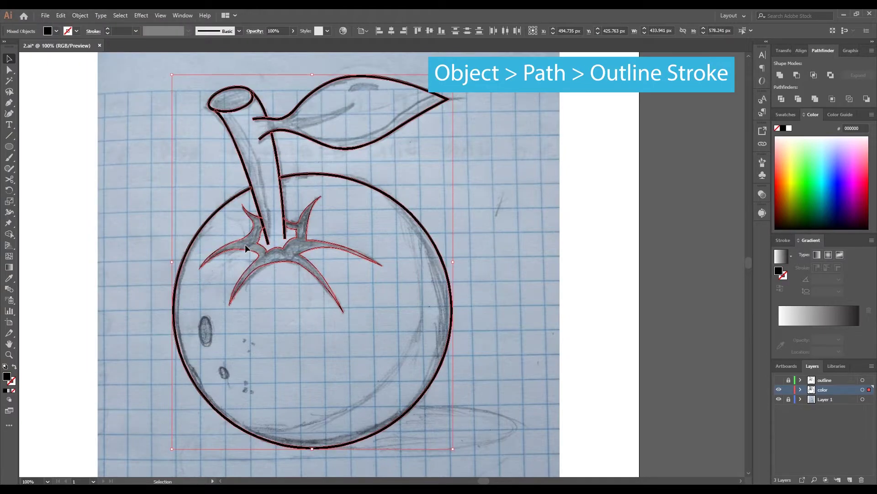
alt+scroll(249, 190, up, 2)
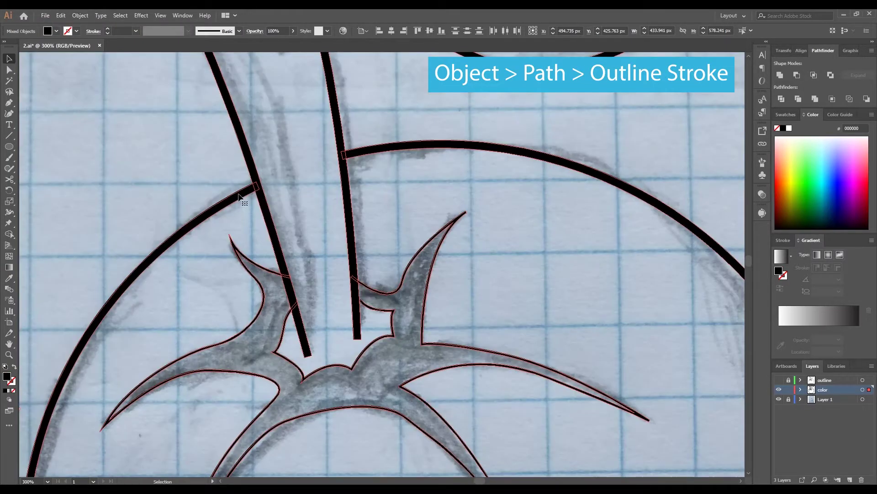
alt+scroll(336, 158, down, 1)
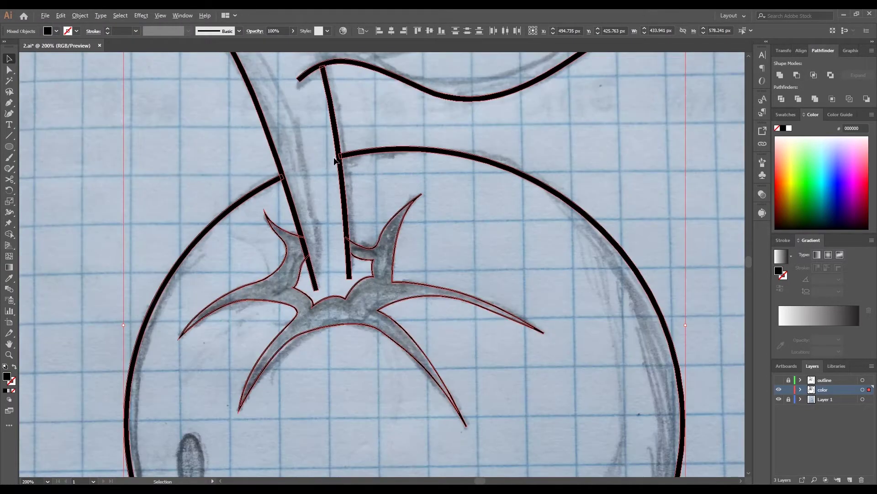
Step: Merge the traced shapes with Pathfinder Unite into one black silhouette, viewed at actual size
click(182, 15)
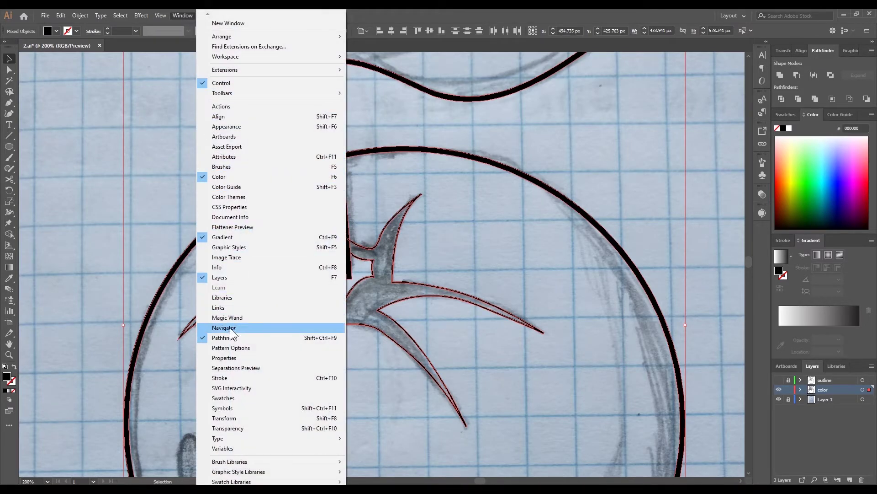
click(825, 49)
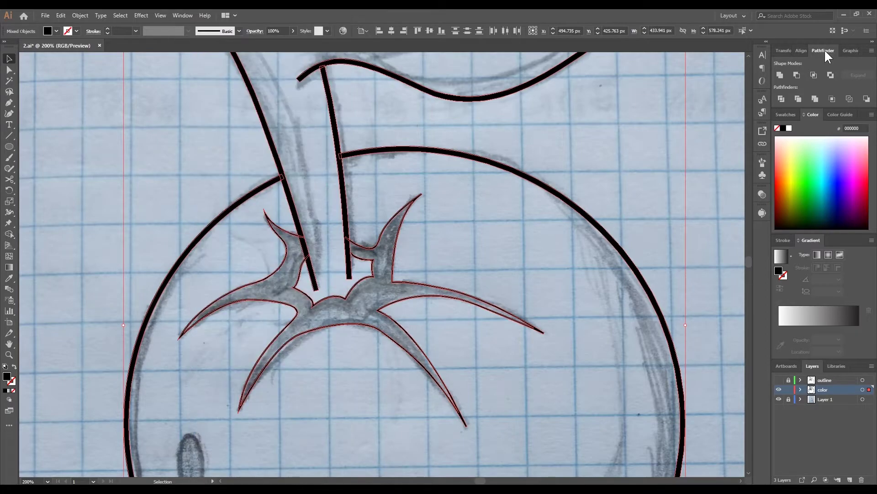
click(780, 76)
key(ctrl+1)
right_click(342, 201)
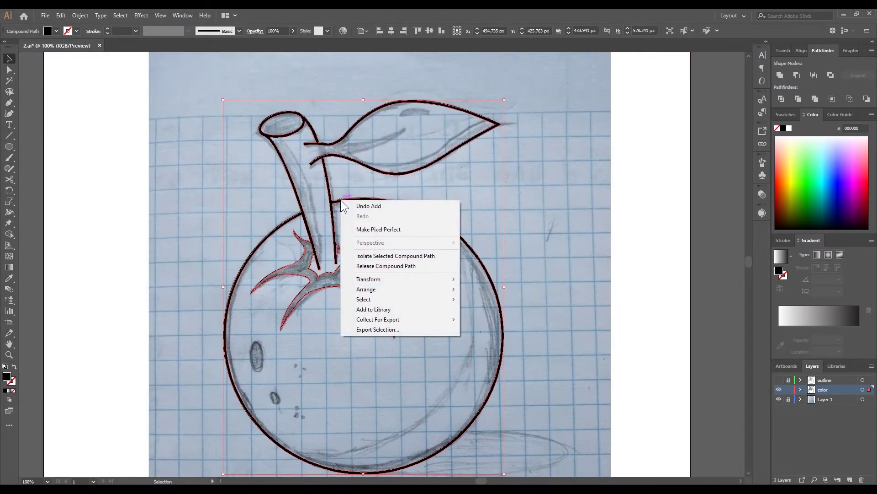
Step: Release the compound path, then select and delete the outer fruit silhouette piece
click(384, 266)
click(128, 210)
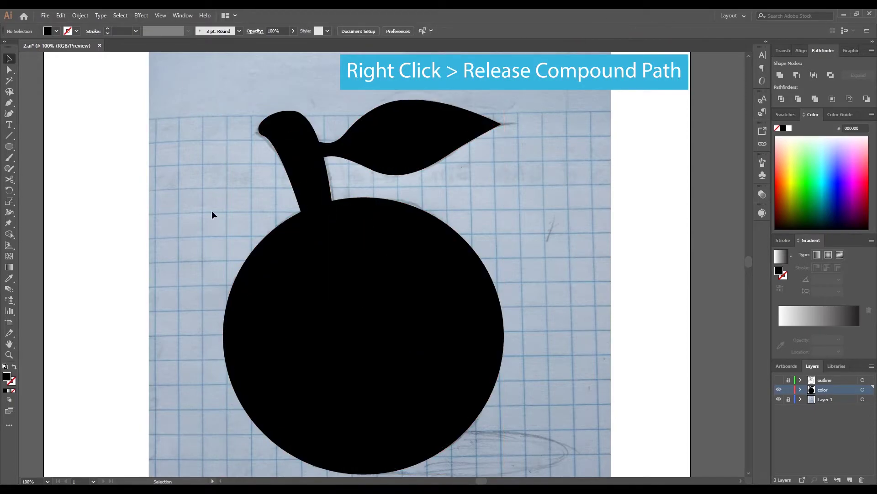
click(290, 220)
key(Delete)
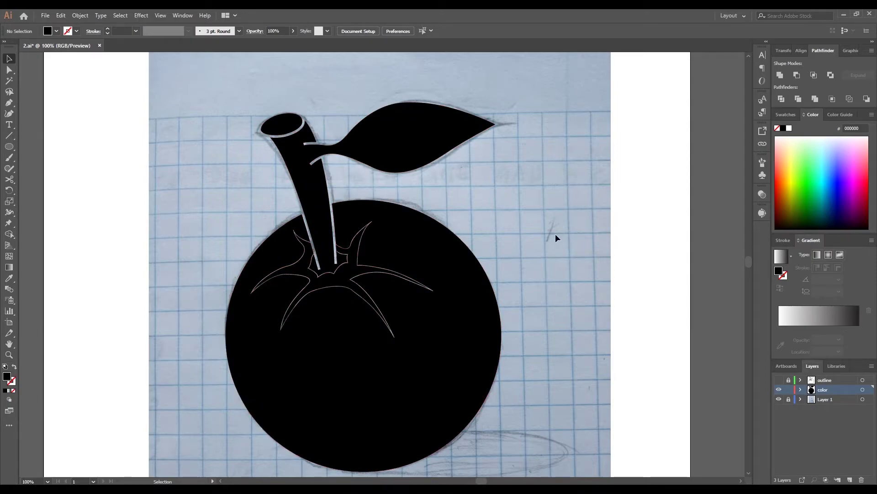
scroll(555, 234, down, 1)
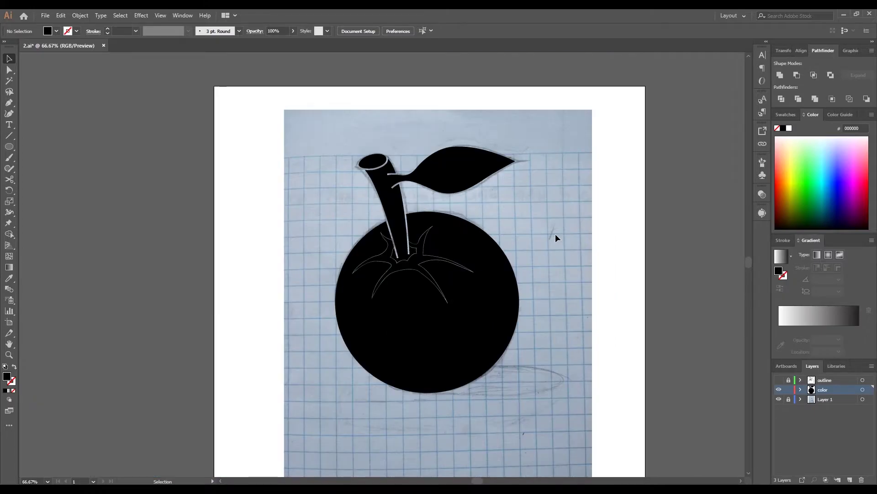
Step: Hide the outline layer and move the colour sample squares beside the artboard
mouse_move(555, 234)
mouse_down()
mouse_move(534, 196)
mouse_move(513, 191)
mouse_up()
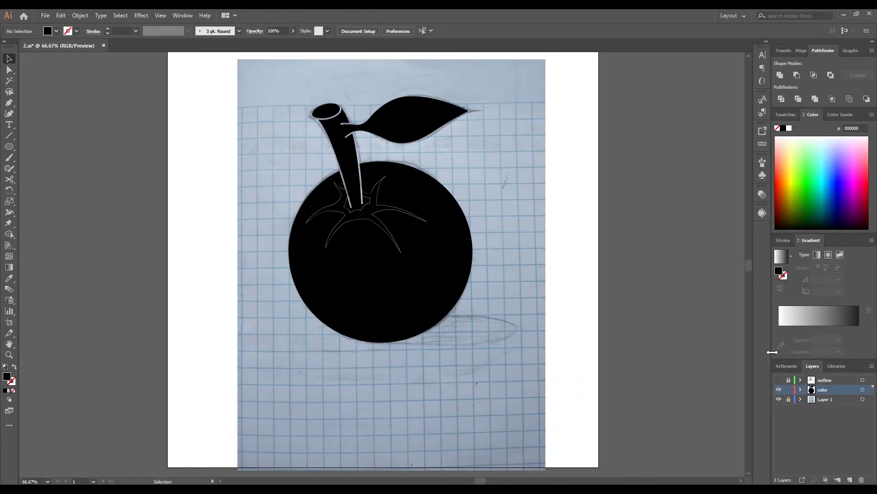
click(779, 380)
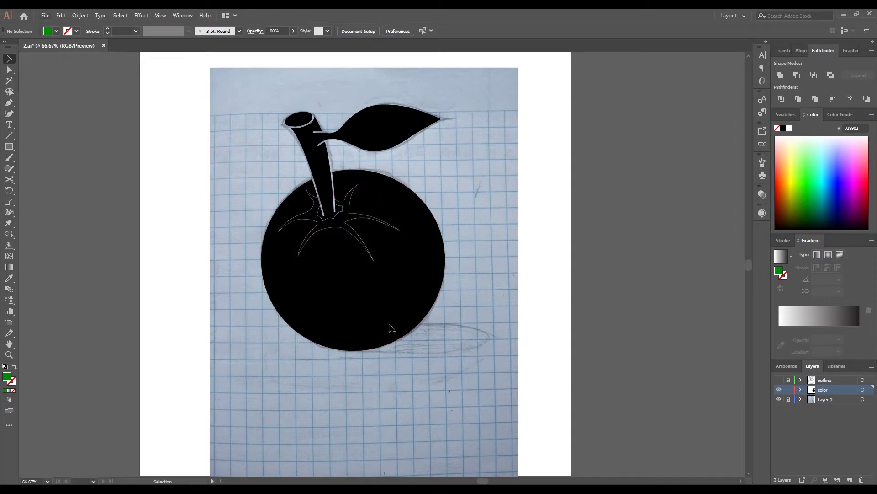
alt+scroll(393, 260, down, 3)
drag(228, 265, 192, 183)
drag(210, 215, 289, 221)
alt+scroll(313, 226, up, 2)
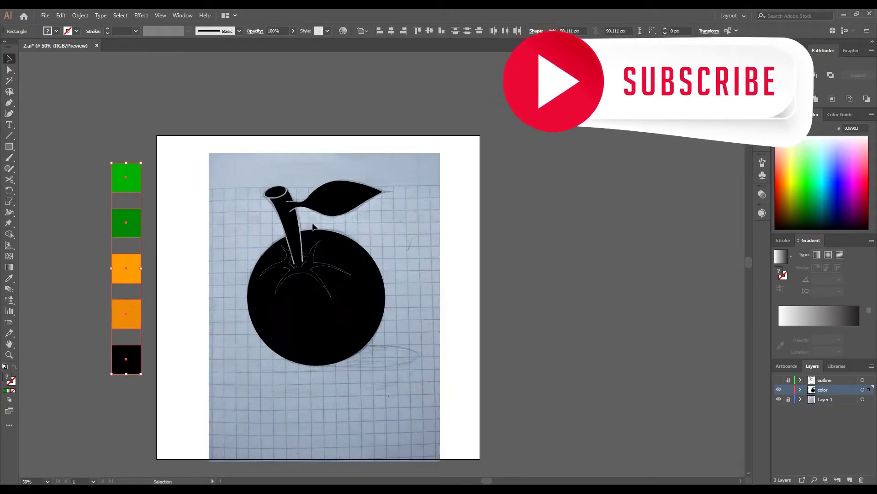
Step: Eyedropper green onto the stem-and-leaf piece and orange onto the fruit circle
click(332, 201)
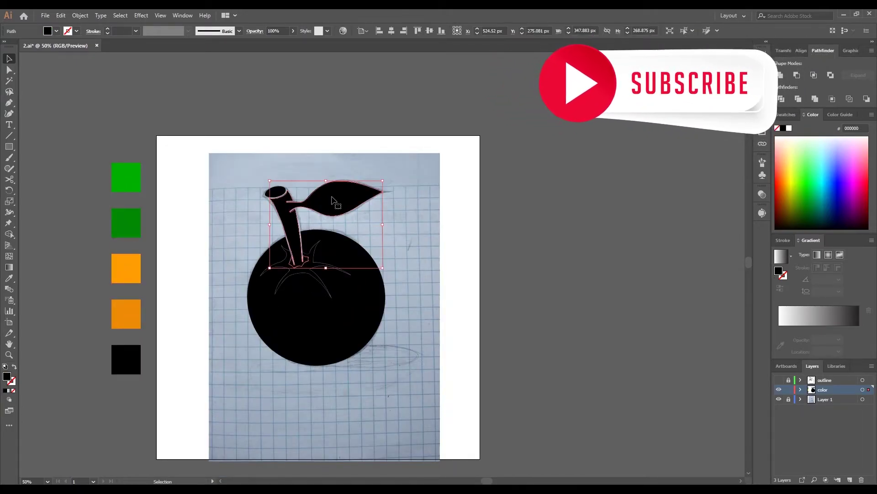
click(126, 177)
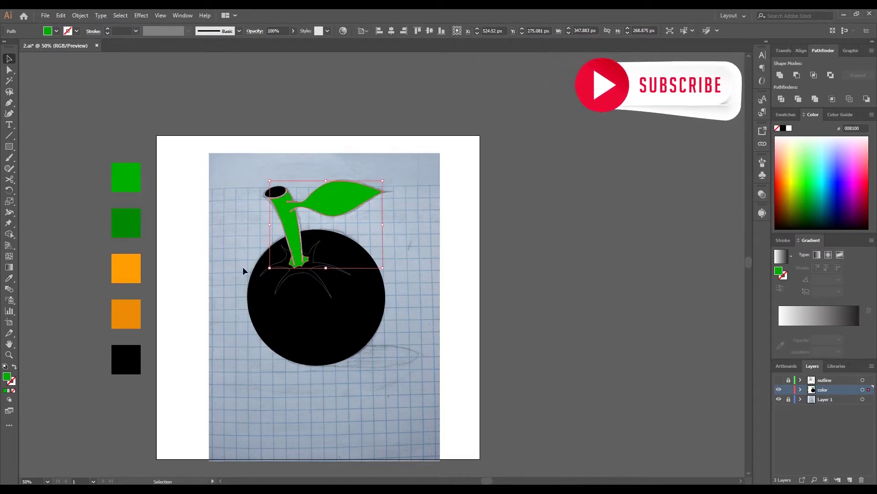
ctrl+click(265, 309)
click(132, 259)
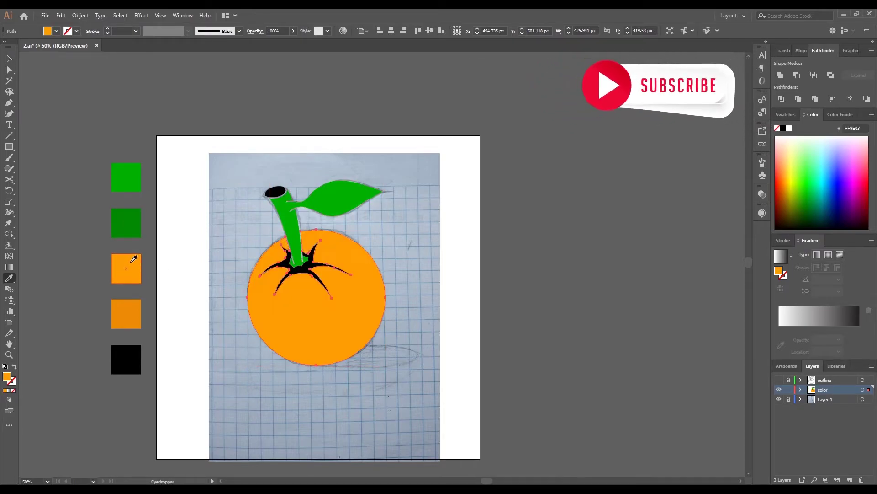
key(v)
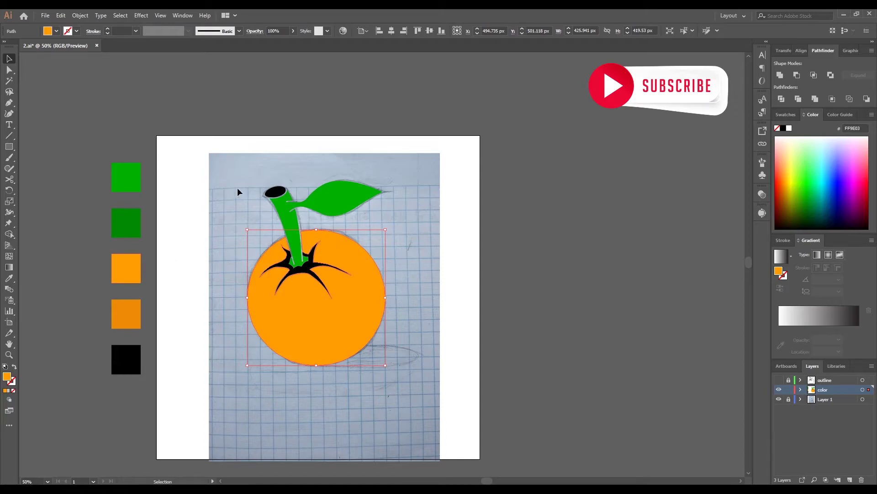
Step: Fill the black oval on the stem top with dark green, then deselect
click(275, 191)
key(i)
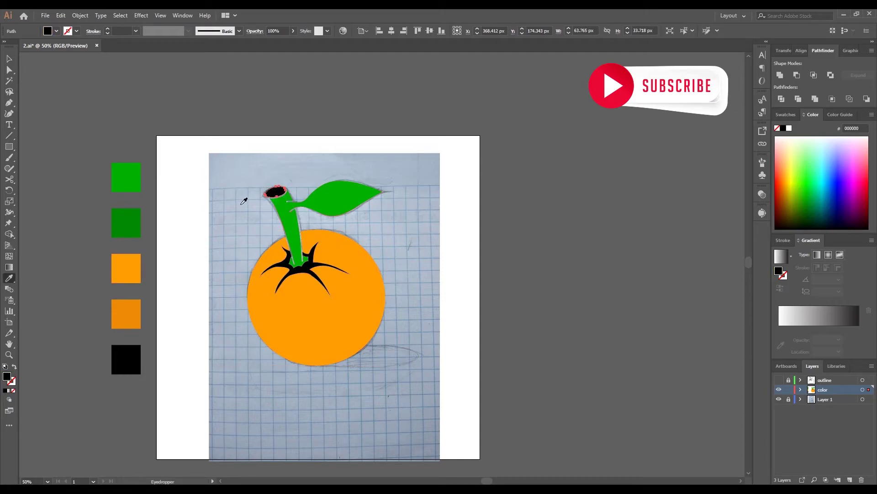
click(128, 218)
key(v)
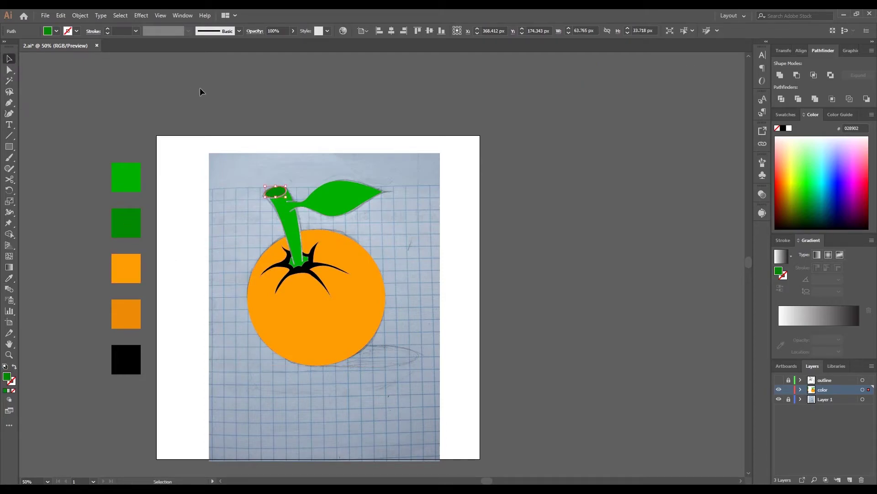
click(201, 91)
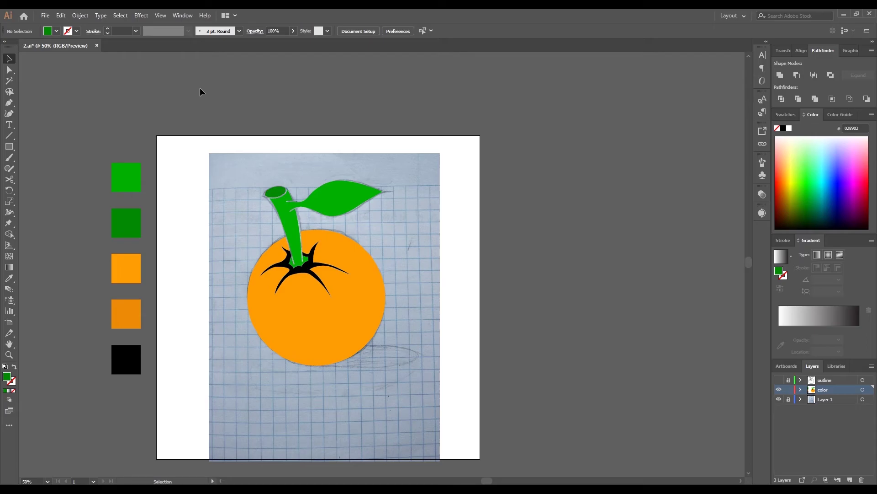
Step: Show the outline layer again and unlock the sketch photo layer
click(779, 380)
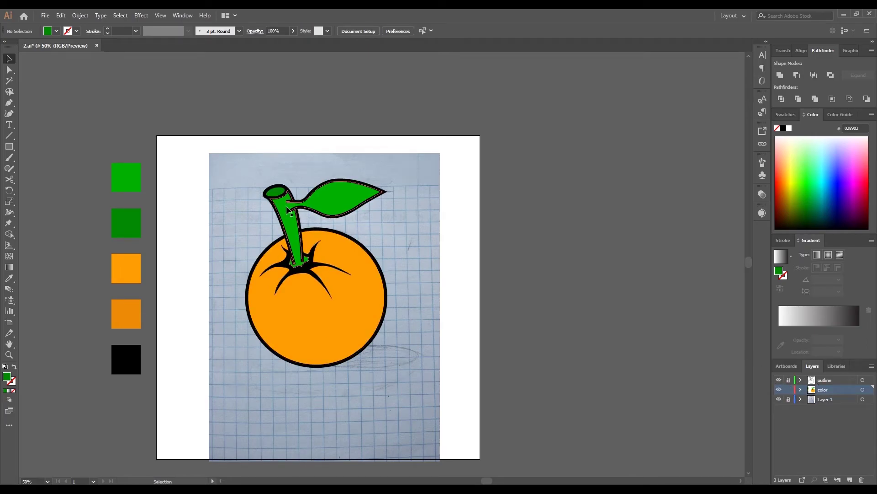
scroll(293, 208, up, 2)
scroll(329, 228, down, 2)
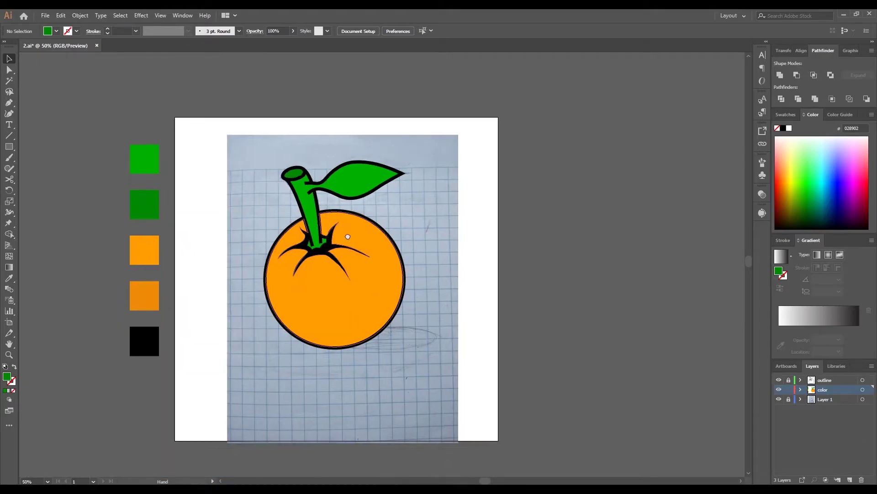
click(790, 399)
Step: Alt-drag a duplicate of the sketch photo to the right of the artboard, then deselect
click(378, 363)
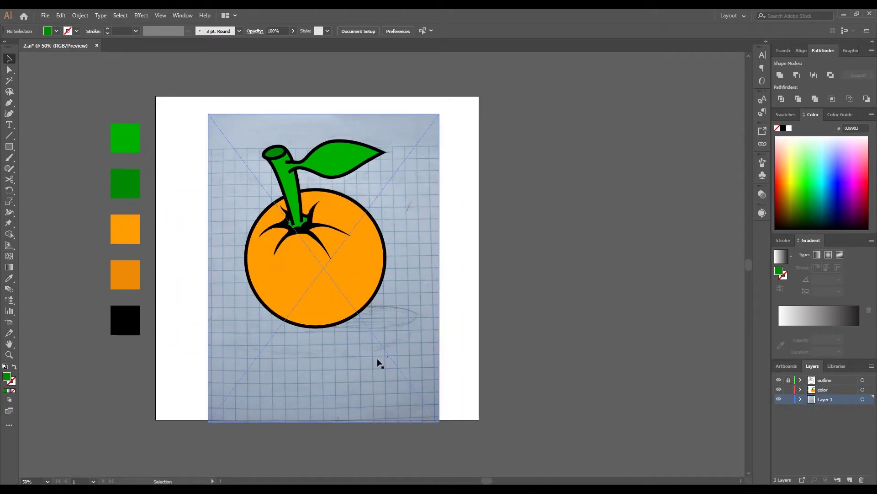
drag(373, 363, 627, 354)
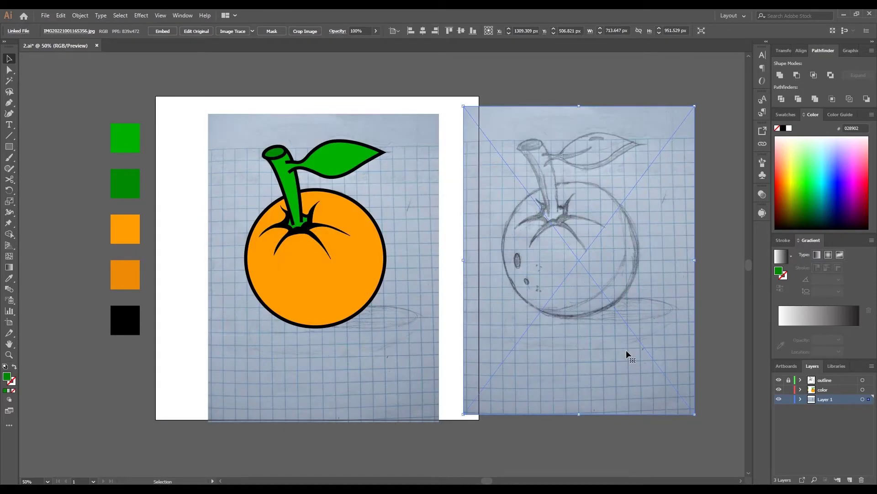
click(591, 451)
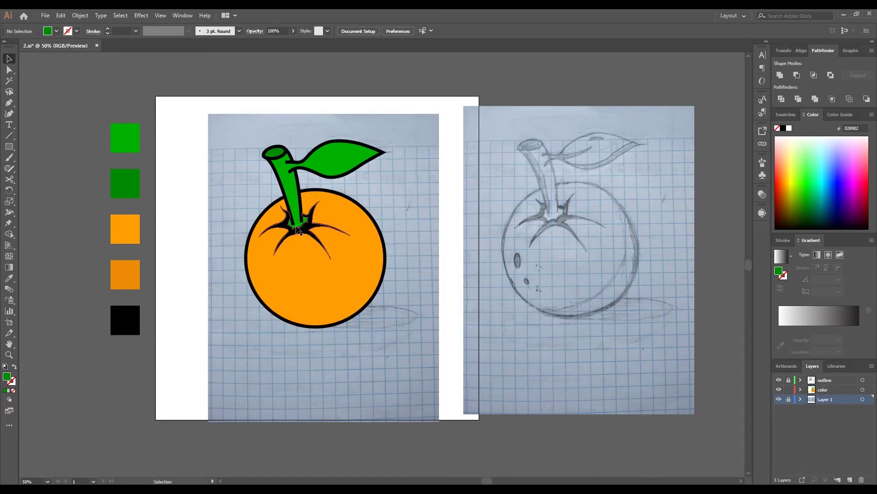
scroll(309, 223, up, 1)
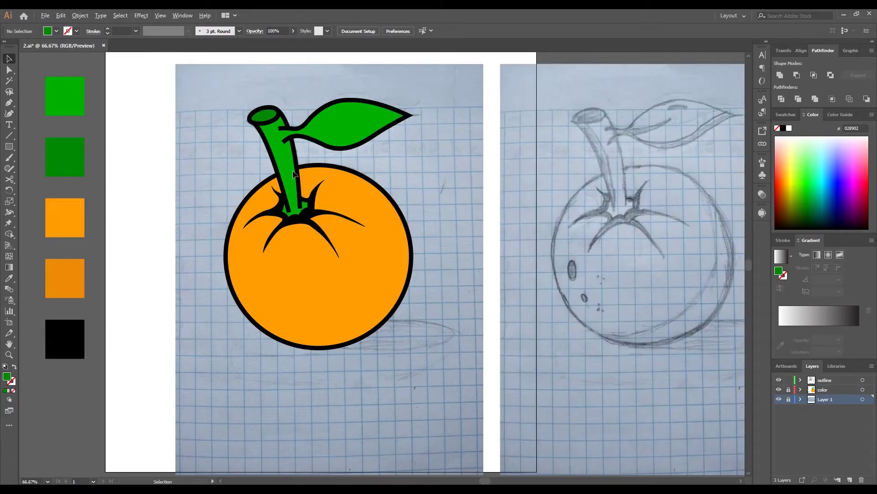
Step: Expand the two selected stem outline strokes into filled shapes
scroll(295, 173, up, 3)
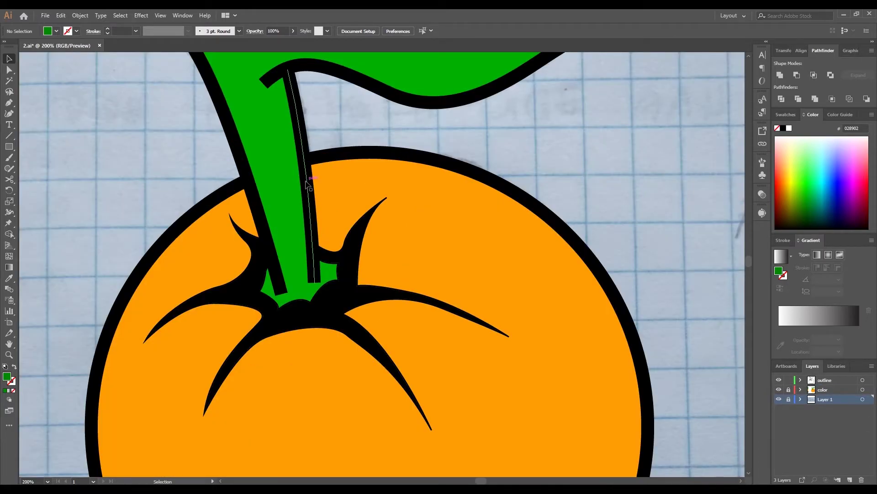
click(300, 184)
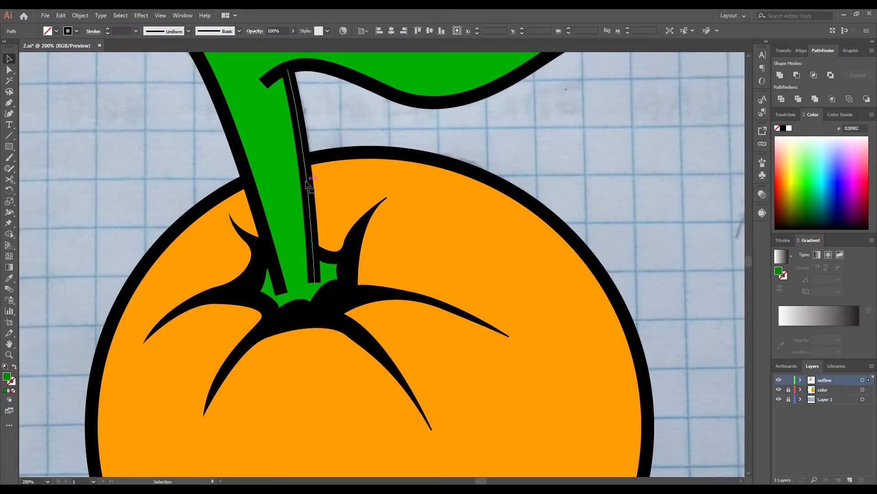
shift+click(253, 203)
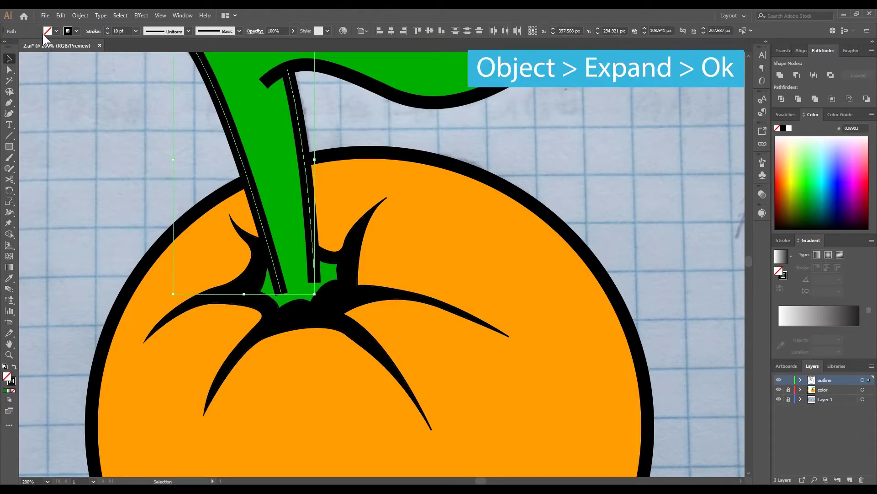
click(104, 112)
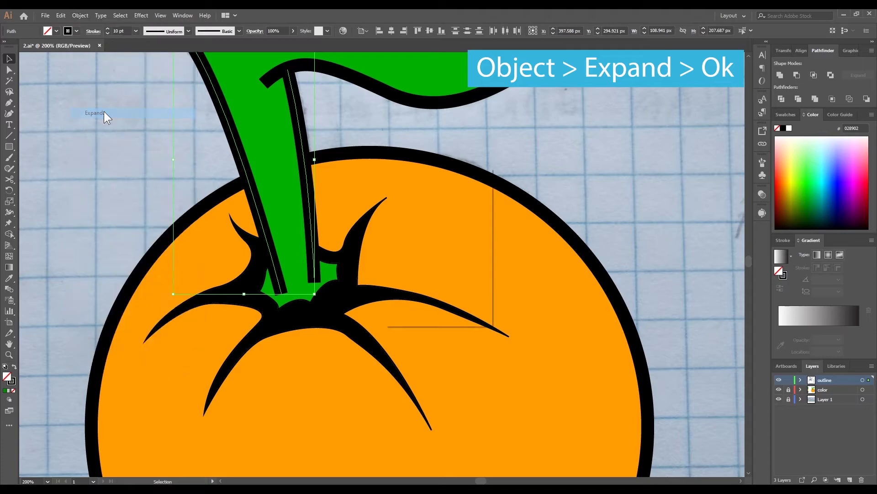
click(411, 303)
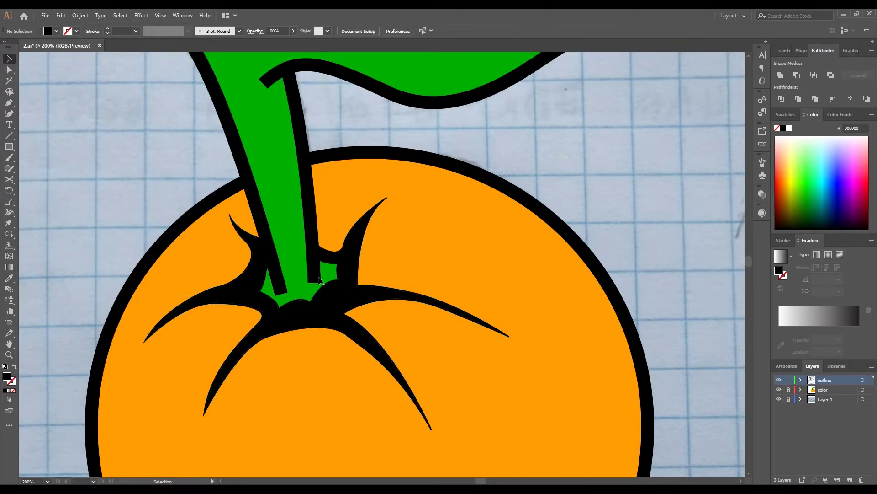
scroll(283, 279, up, 3)
Step: Drag the stem outline's bottom corners into place toward the calyx
click(8, 69)
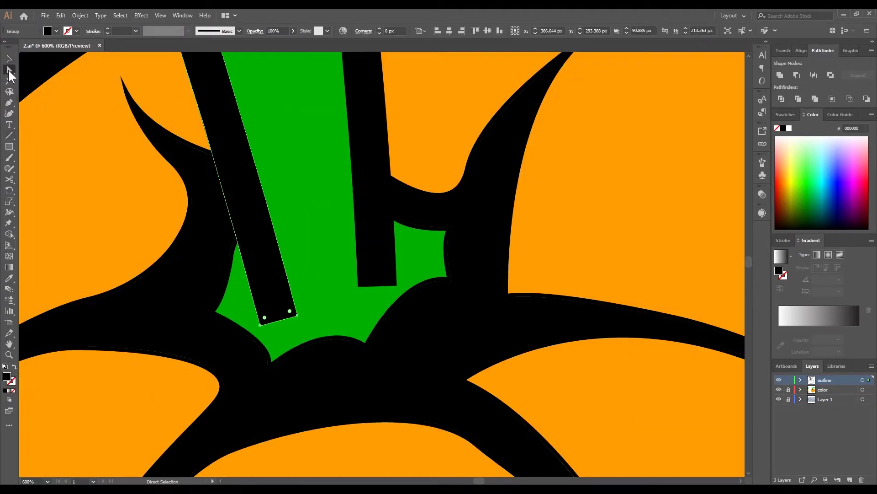
drag(259, 324, 252, 291)
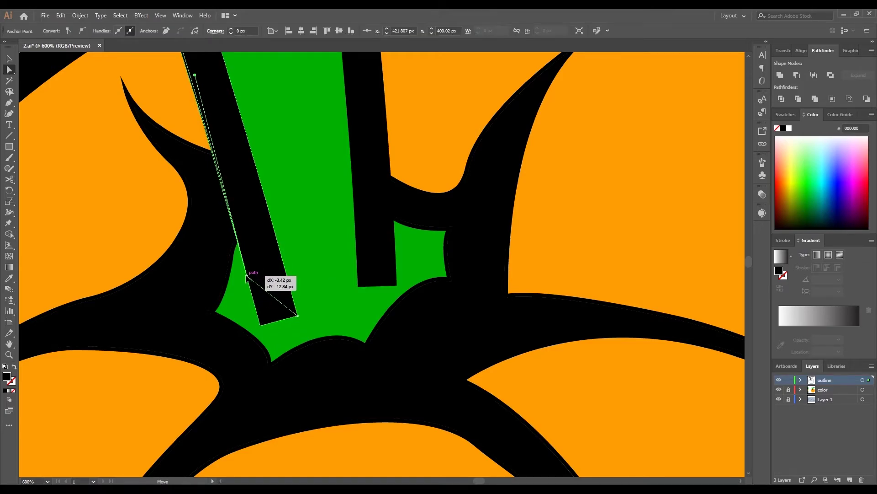
drag(253, 290, 246, 275)
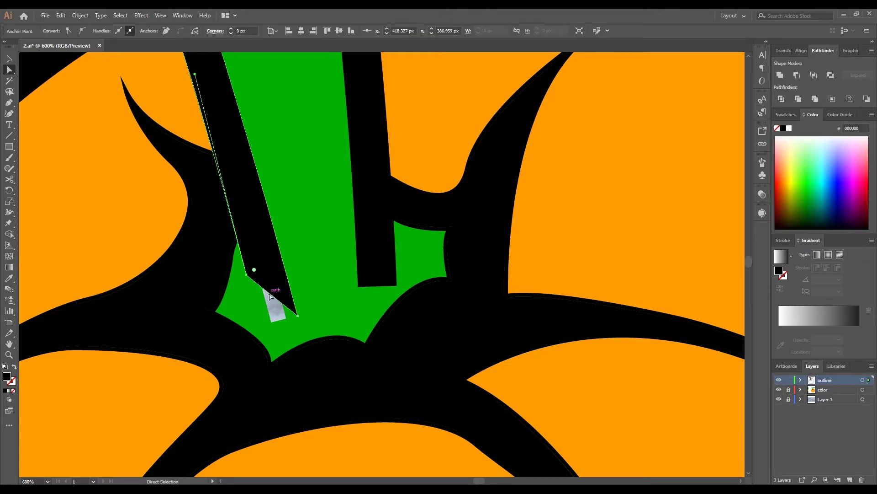
drag(298, 315, 288, 341)
click(9, 104)
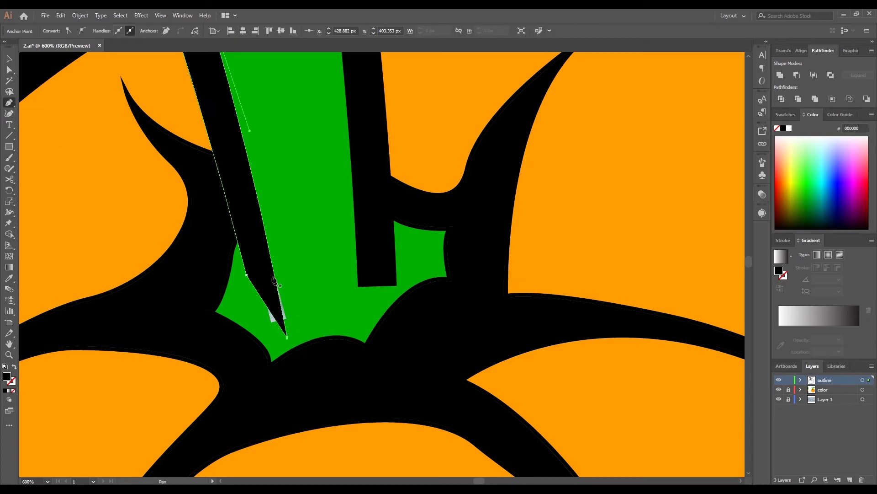
click(377, 286)
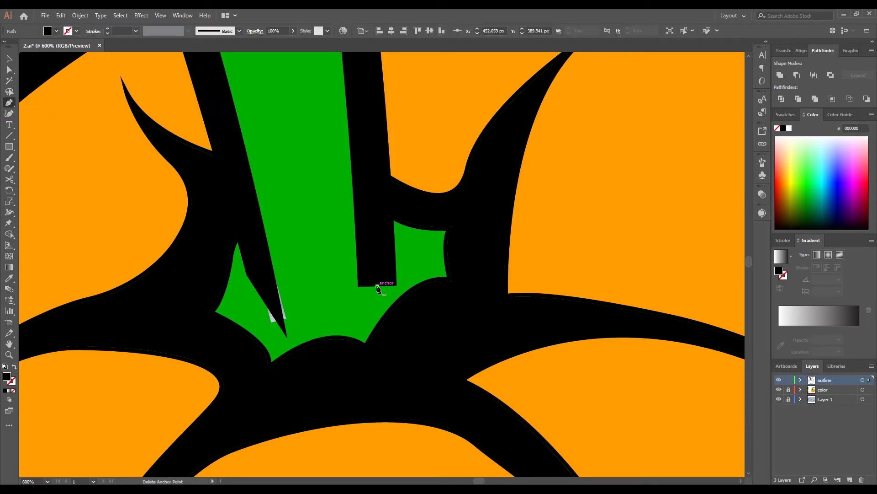
key(ctrl+z)
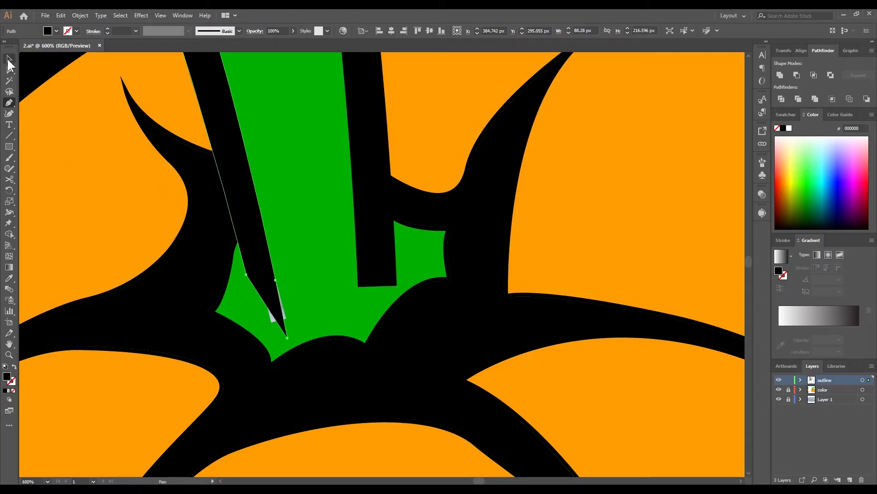
Step: Move the black spike's anchors and handles into a curved, tapering shape
key(a)
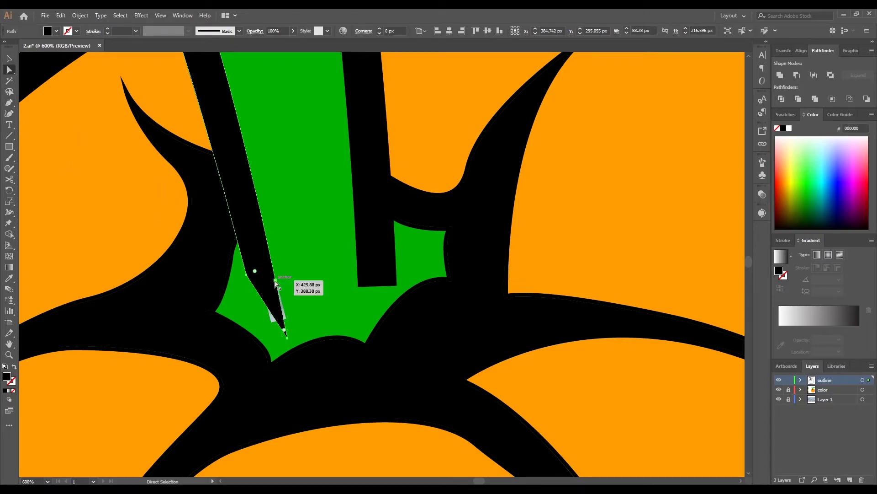
click(276, 280)
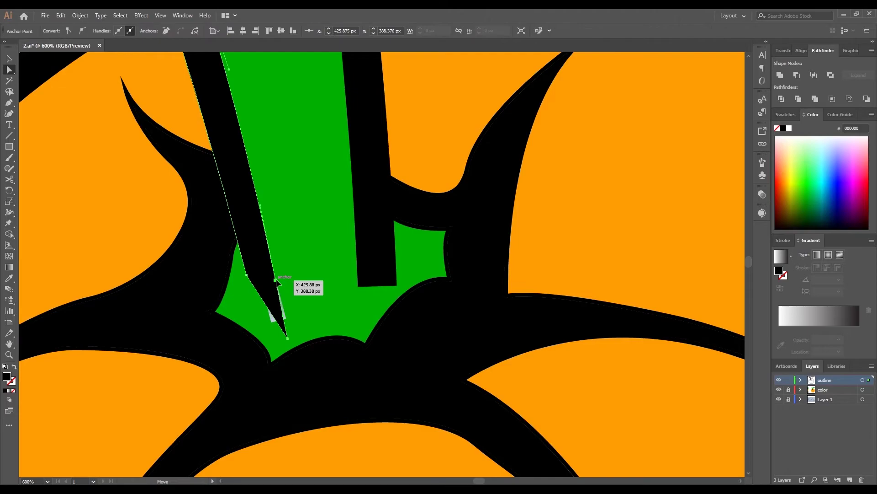
drag(247, 276, 248, 281)
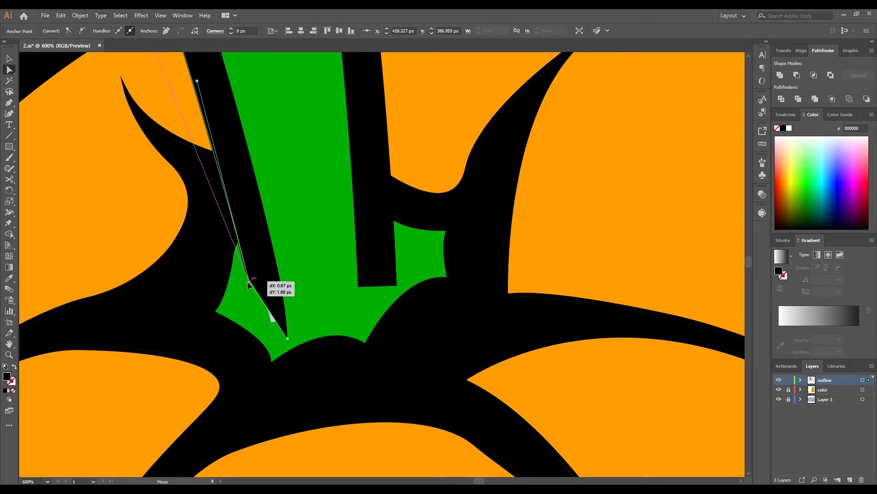
drag(288, 336, 278, 337)
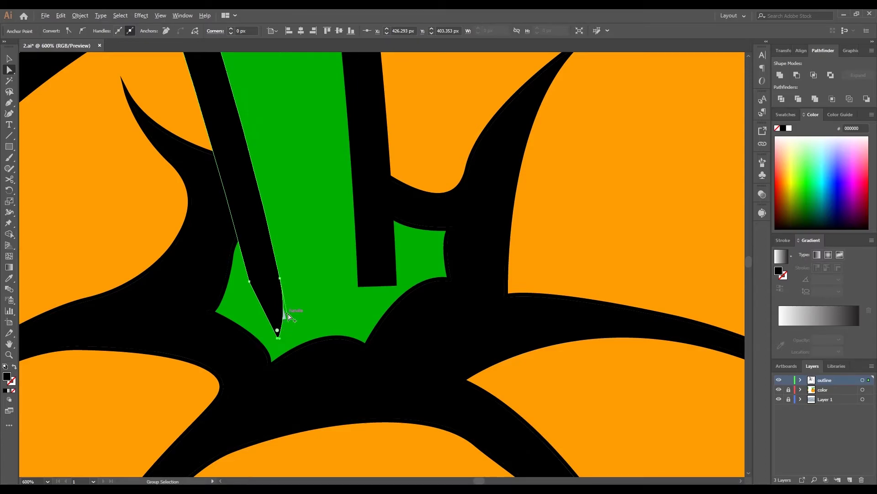
scroll(274, 338, up, 3)
drag(301, 322, 318, 330)
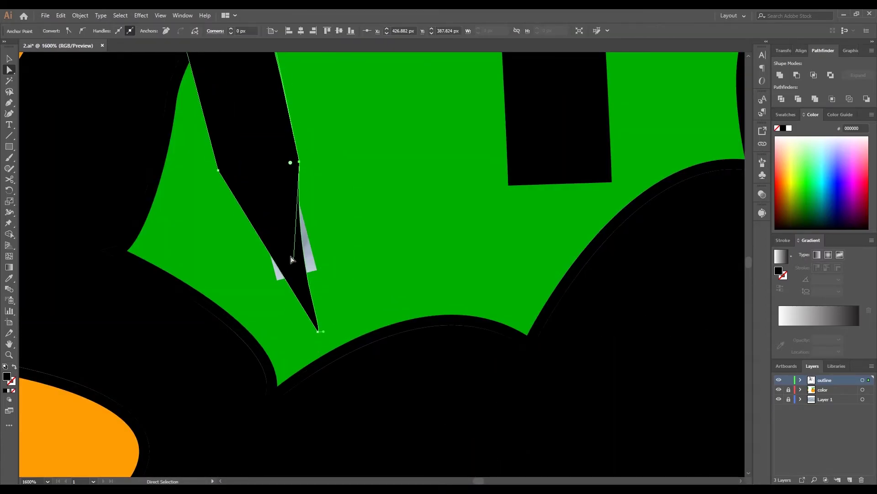
drag(292, 260, 325, 274)
drag(298, 161, 303, 171)
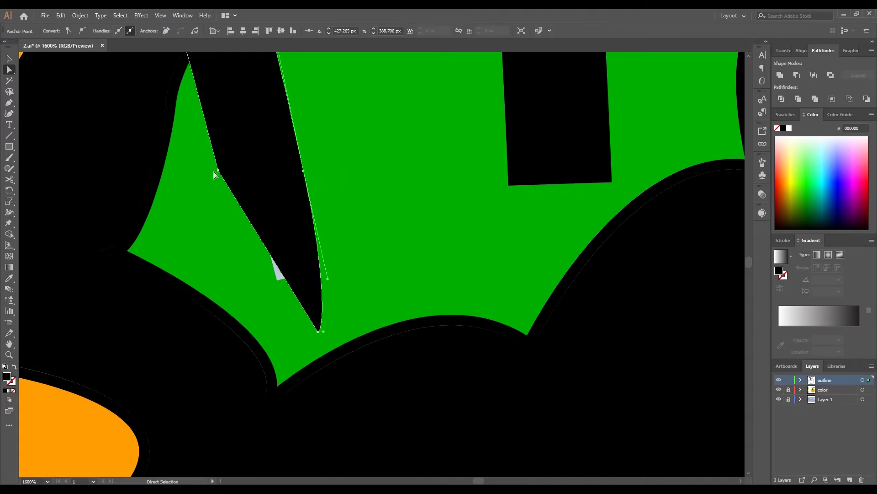
drag(215, 175, 223, 191)
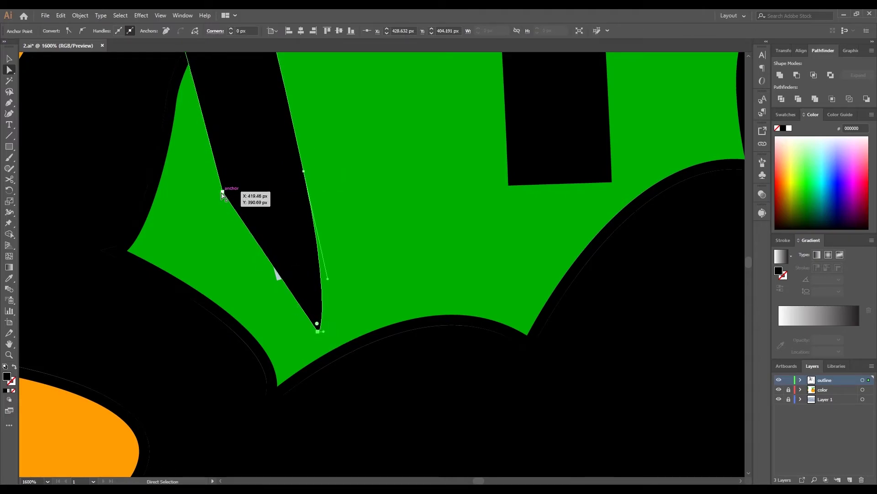
alt+scroll(318, 325, up, 3)
Step: Round the spike's sharp bottom tip with the Anchor Point tool and refine its handle
key(shift+c)
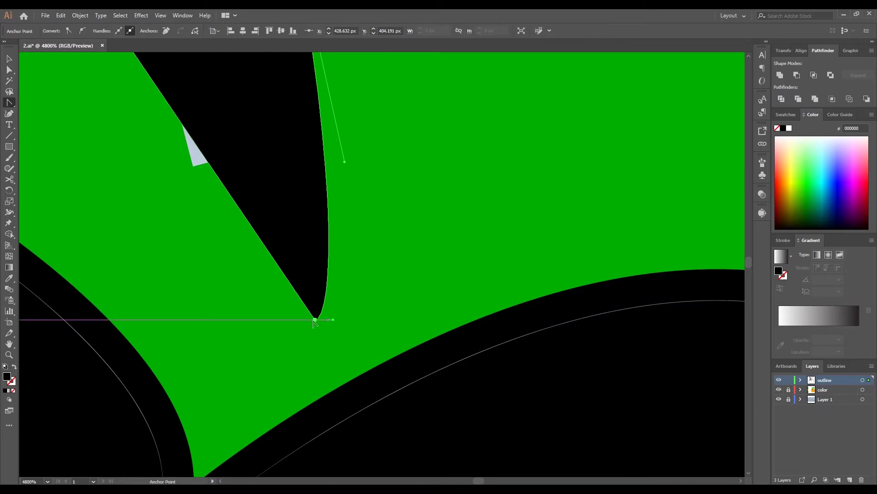
drag(315, 319, 273, 331)
key(v)
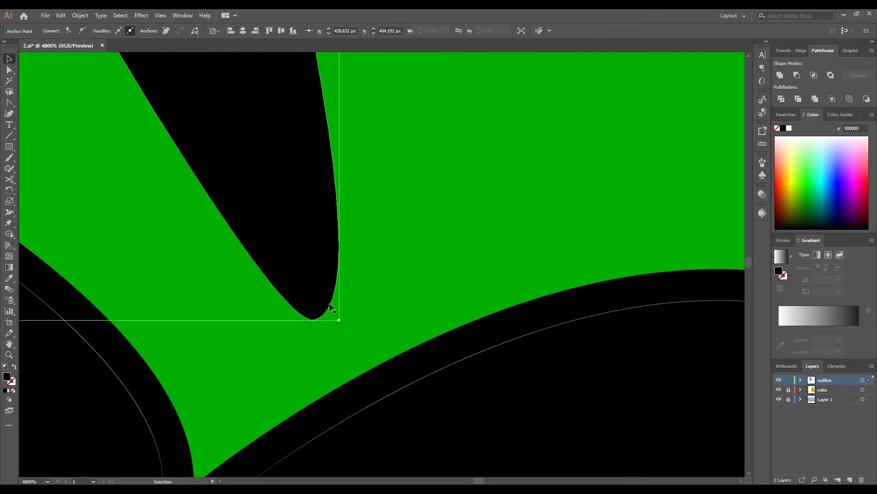
key(a)
drag(357, 303, 339, 279)
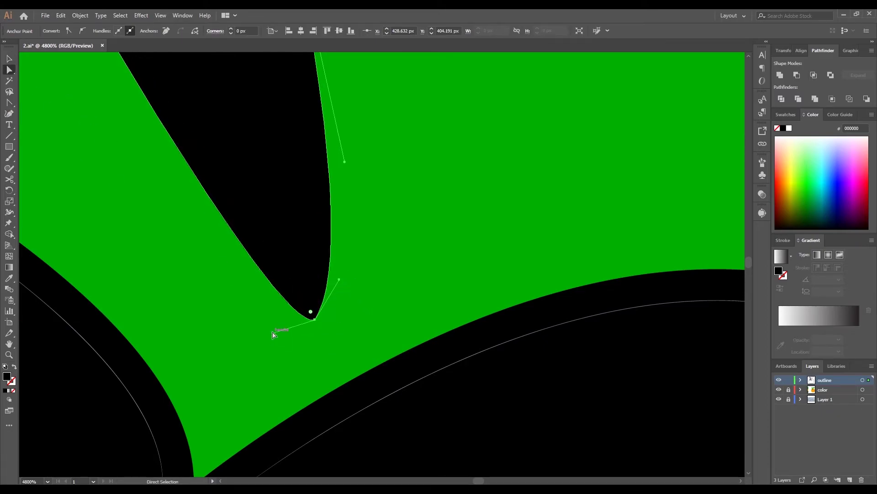
click(239, 325)
alt+scroll(239, 325, down, 6)
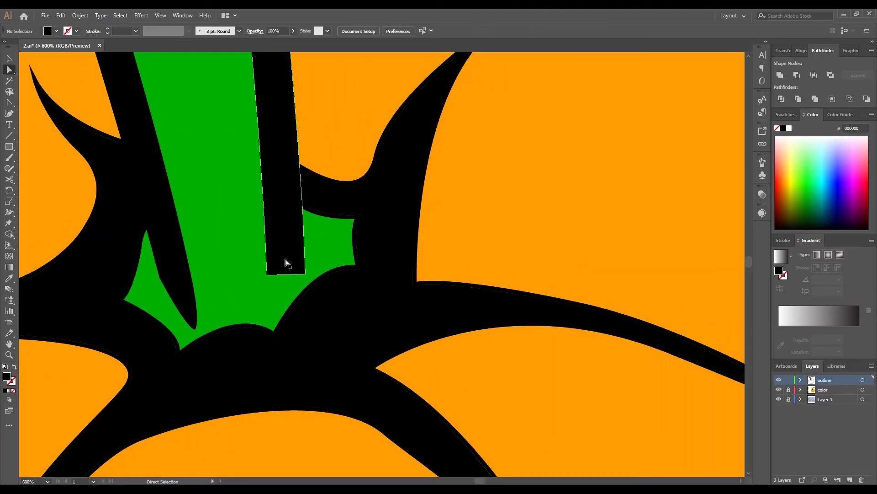
Step: Pull the stem bar's bottom anchor into a V point and smooth it into a curved tip
click(285, 260)
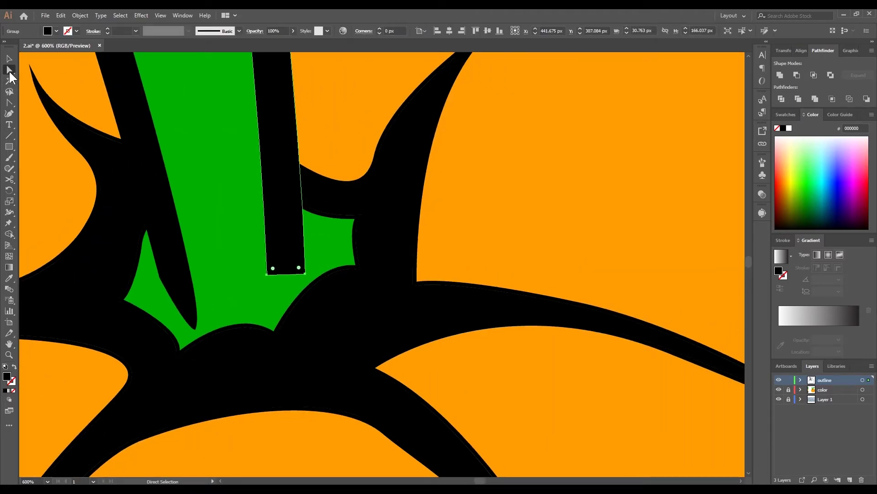
click(285, 274)
mouse_move(286, 276)
mouse_down()
mouse_move(285, 289)
mouse_move(305, 238)
mouse_up()
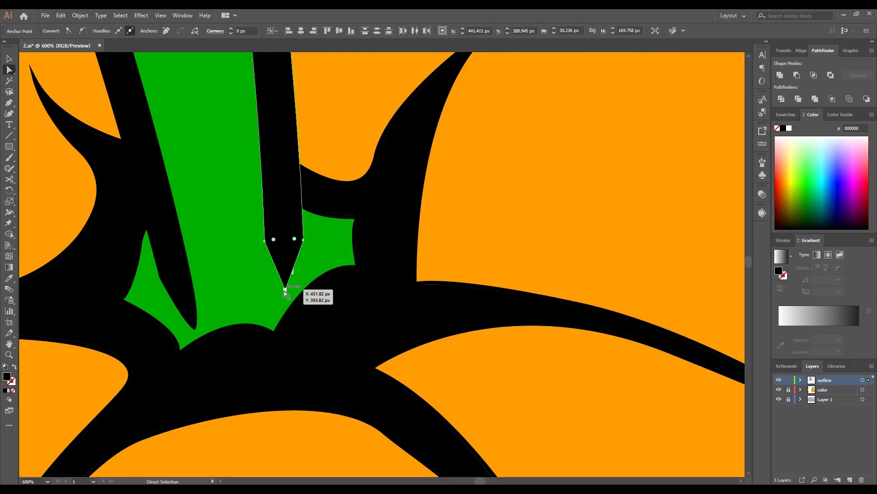
drag(286, 289, 291, 292)
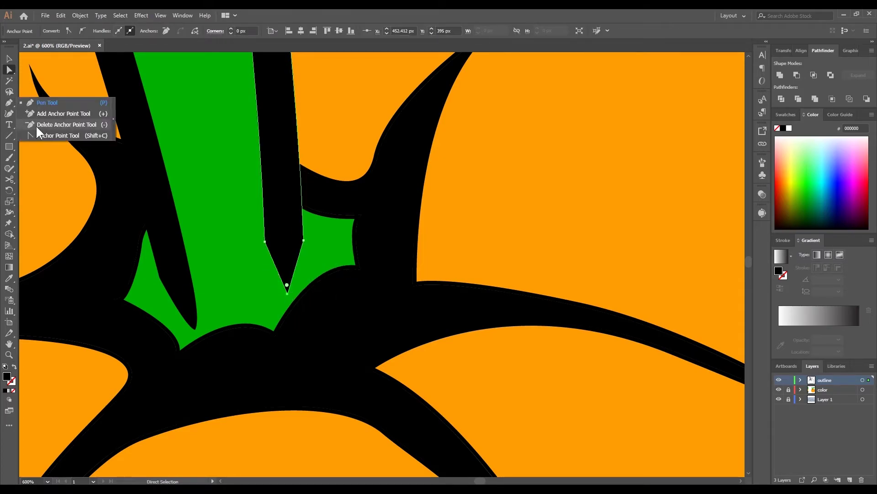
drag(9, 103, 46, 132)
scroll(291, 294, up, 3)
drag(271, 302, 259, 302)
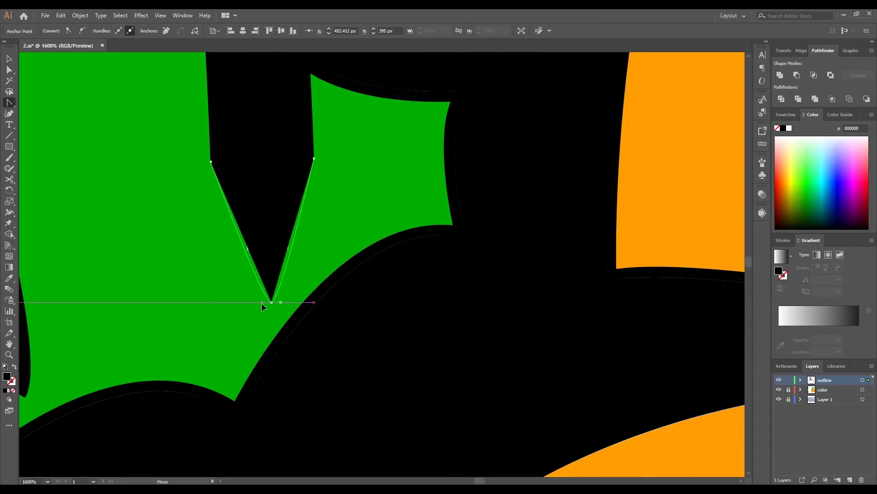
click(9, 69)
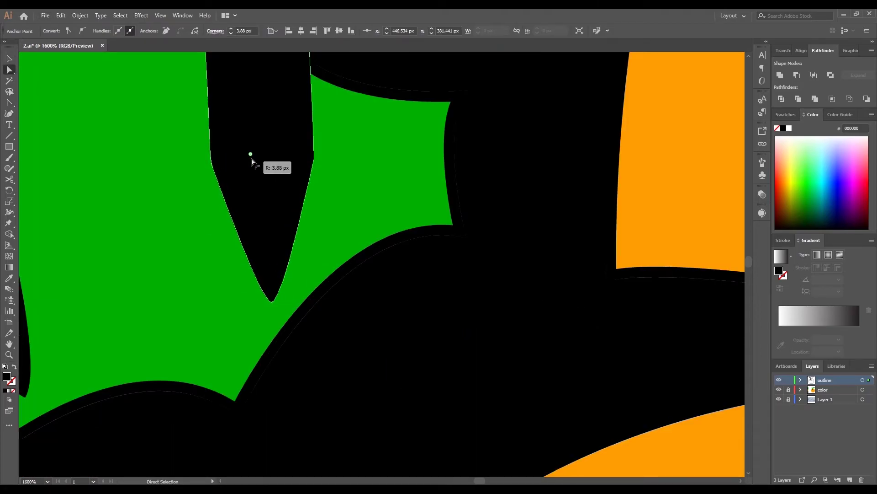
click(116, 190)
scroll(116, 190, down, 3)
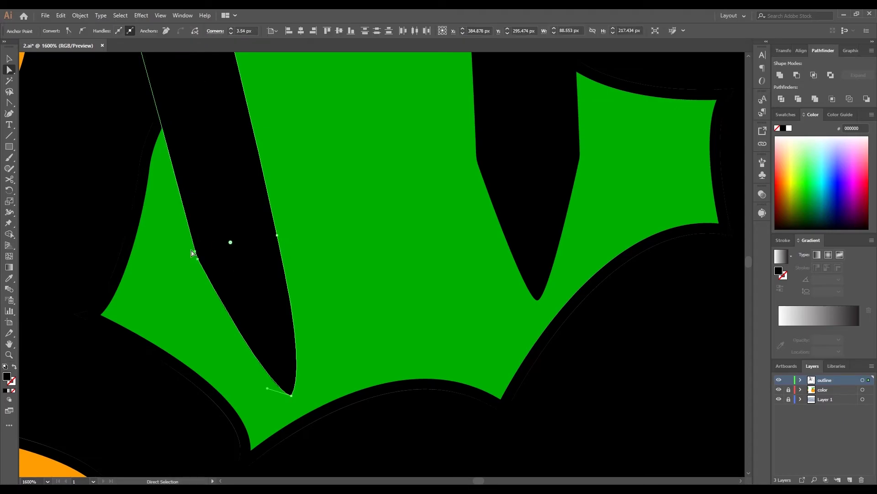
Step: Zoom out to frame the orange and create a new layer named 'shadow'
key(v)
scroll(360, 207, down, 3)
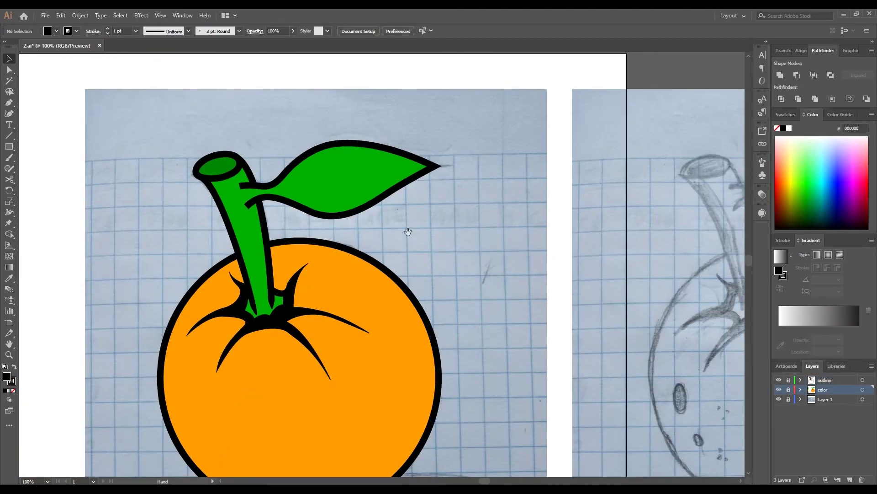
scroll(405, 232, down, 3)
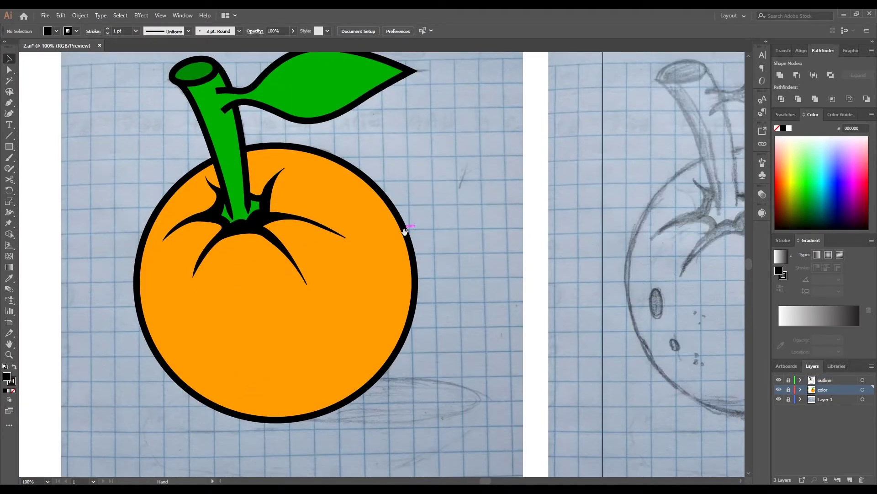
drag(408, 252, 408, 271)
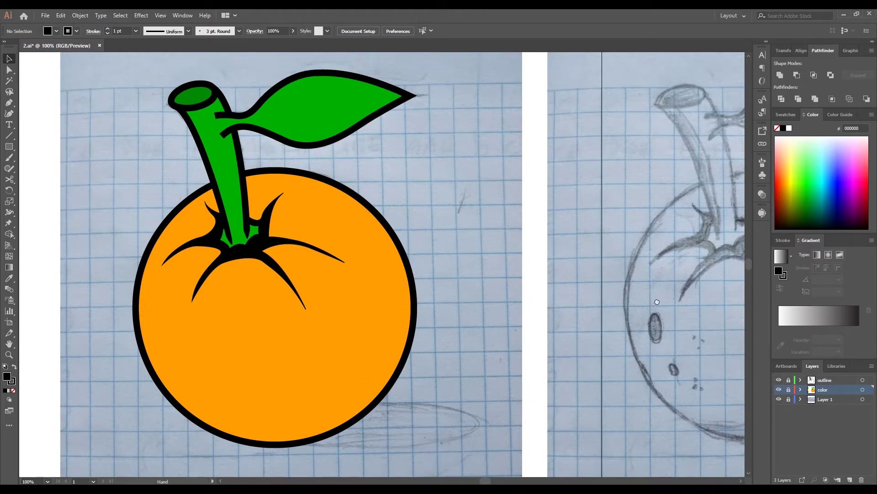
drag(657, 301, 657, 304)
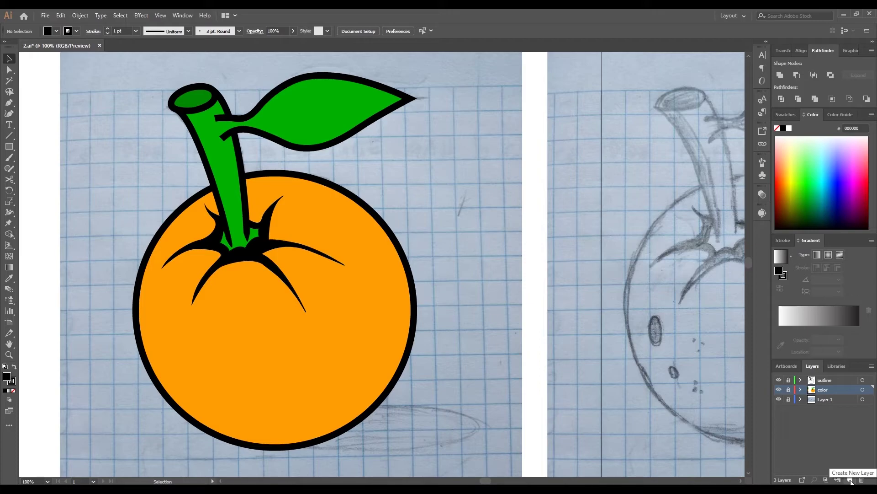
click(850, 479)
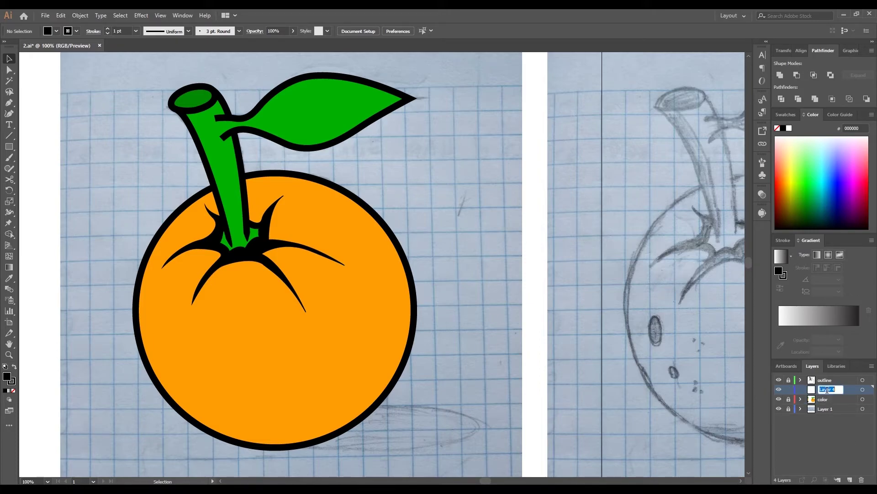
text(shadow)
key(Return)
Step: Draw a closed green-filled Pen shape along the stem's left edge
key(p)
click(56, 31)
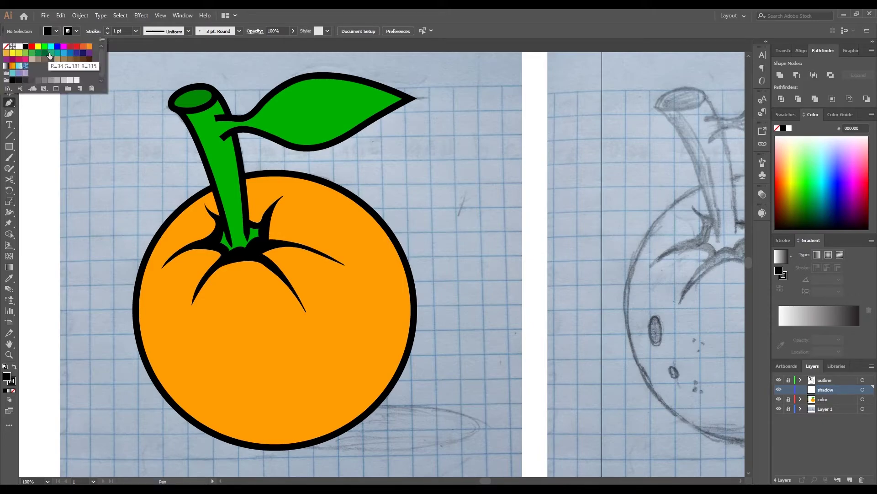
click(49, 55)
click(230, 241)
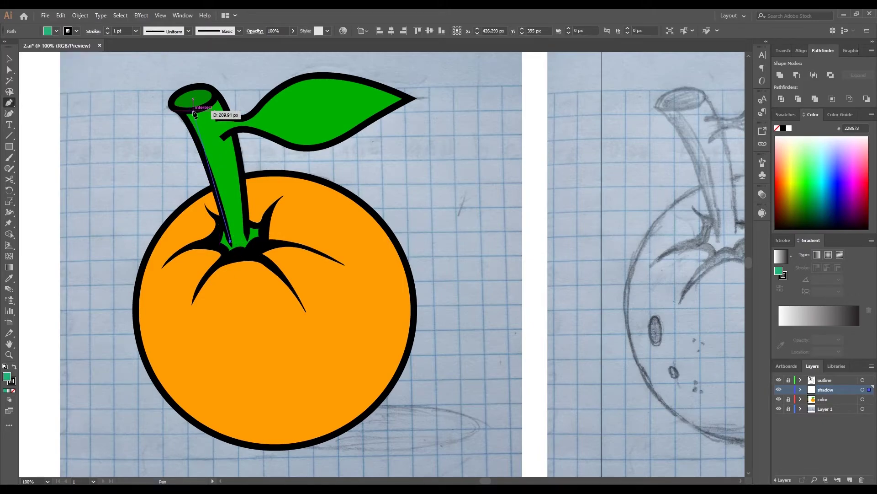
click(181, 111)
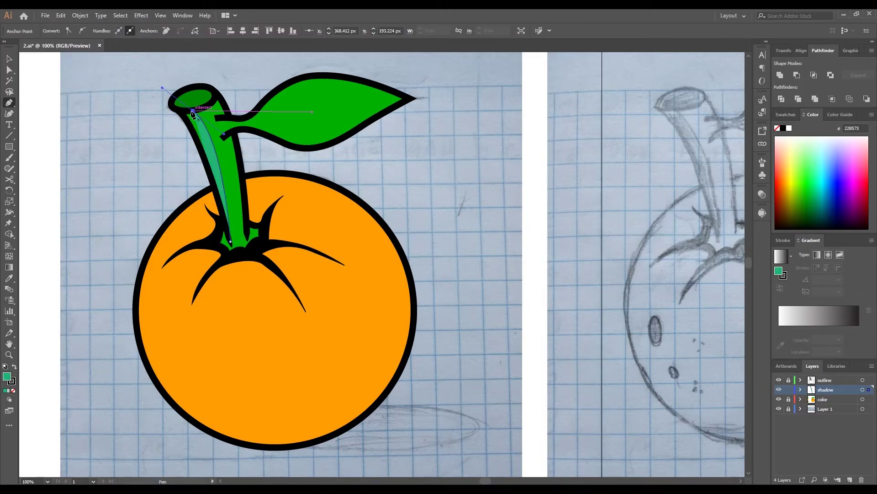
click(205, 161)
click(214, 183)
click(230, 241)
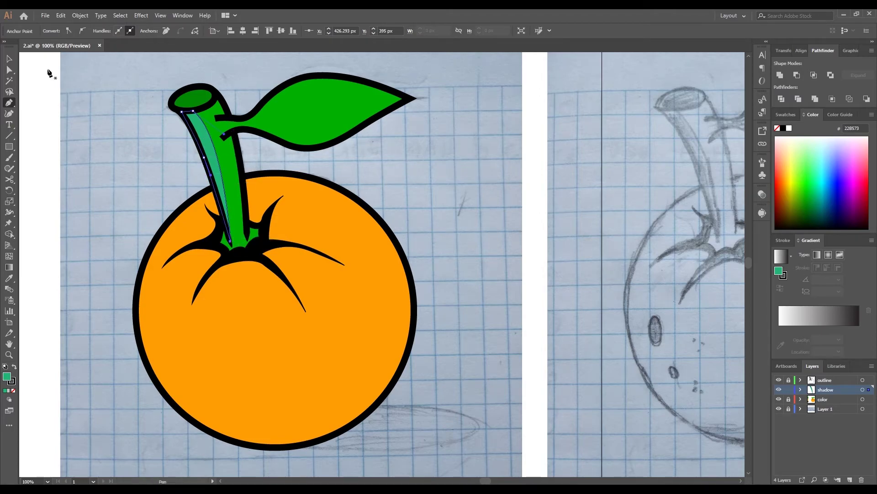
Step: Remove the shadow shape's outline and fill it dark green 028902
click(9, 59)
click(56, 30)
click(7, 46)
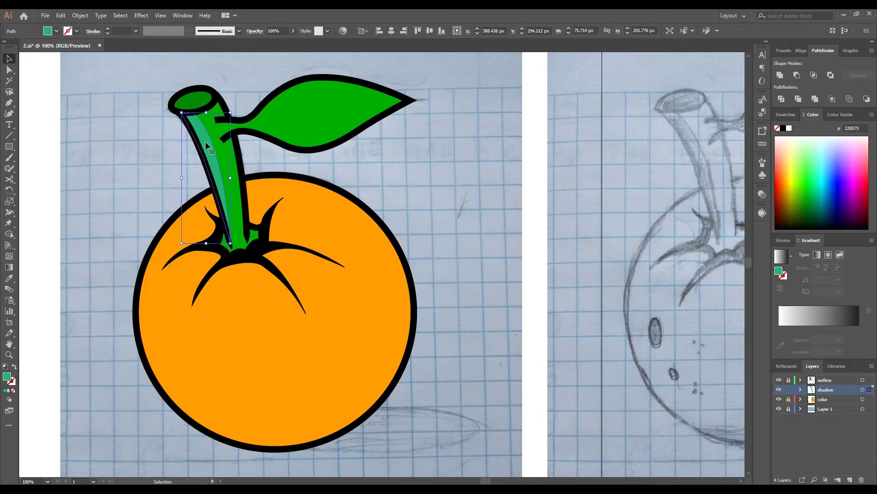
click(9, 278)
click(197, 95)
key(v)
click(103, 87)
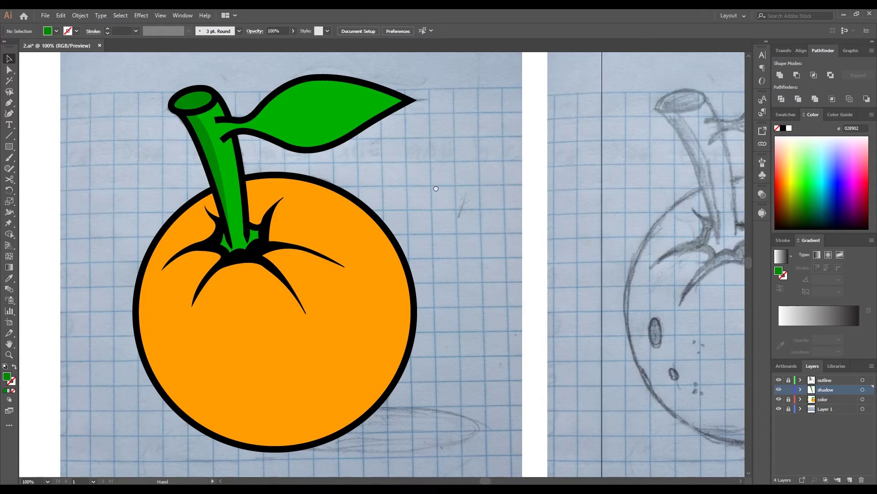
scroll(678, 148, right, 5)
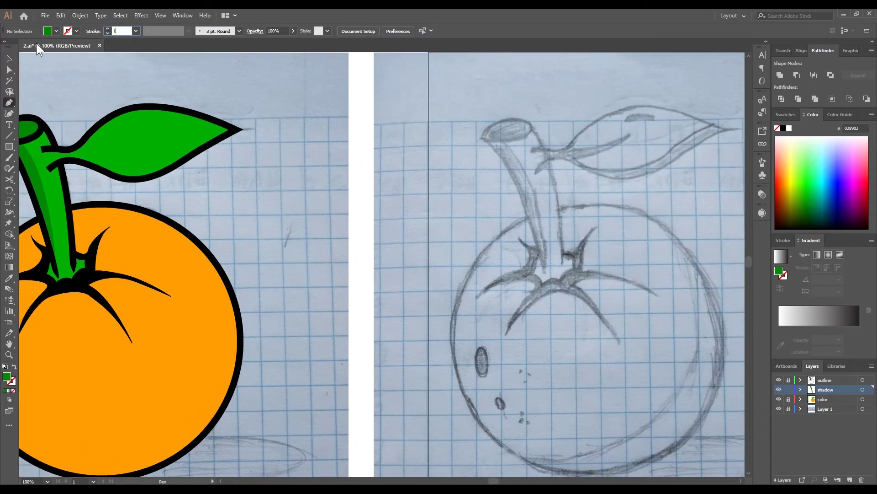
Step: Draw a closed curved Pen path for the shadow across the leaf's lower half
key(Return)
key(shift+x)
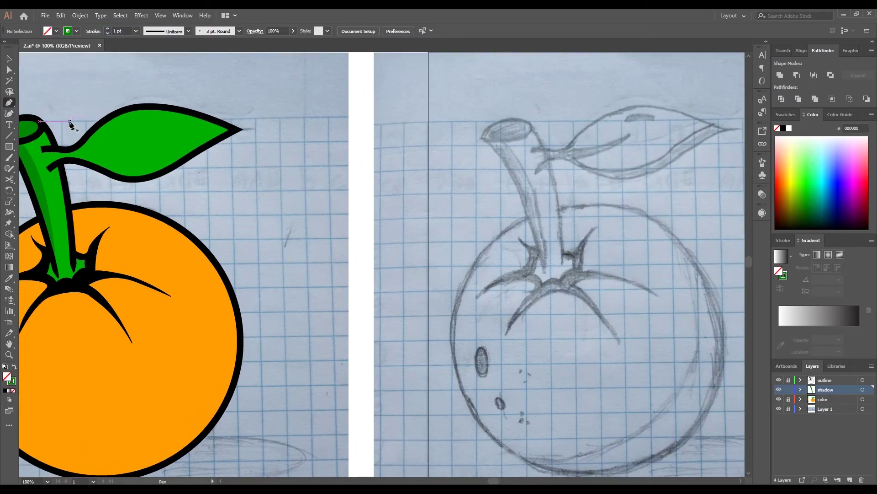
click(84, 140)
drag(133, 140, 165, 132)
mouse_move(114, 148)
mouse_down()
mouse_move(96, 157)
mouse_move(155, 171)
mouse_up()
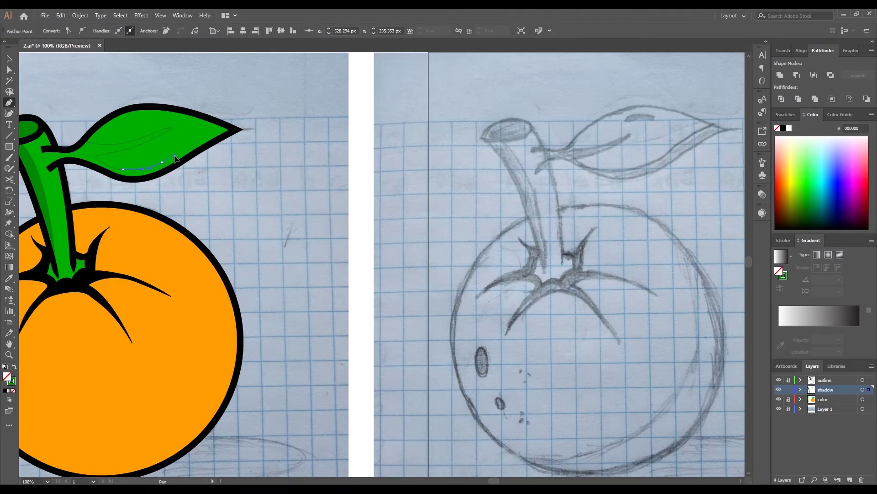
drag(222, 122, 228, 128)
key(ctrl+plus)
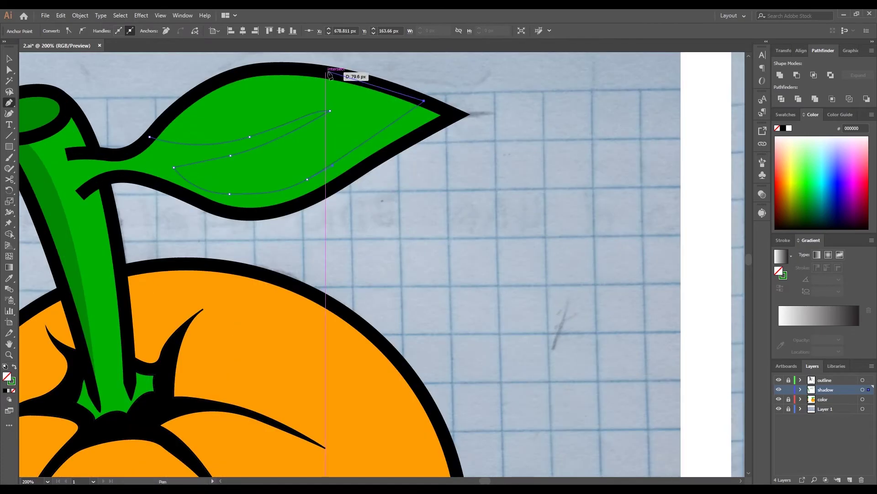
click(149, 137)
Step: Swap the leaf shadow's stroke to fill and eyedropper the dark green swatch onto it
key(v)
key(ctrl+minus)
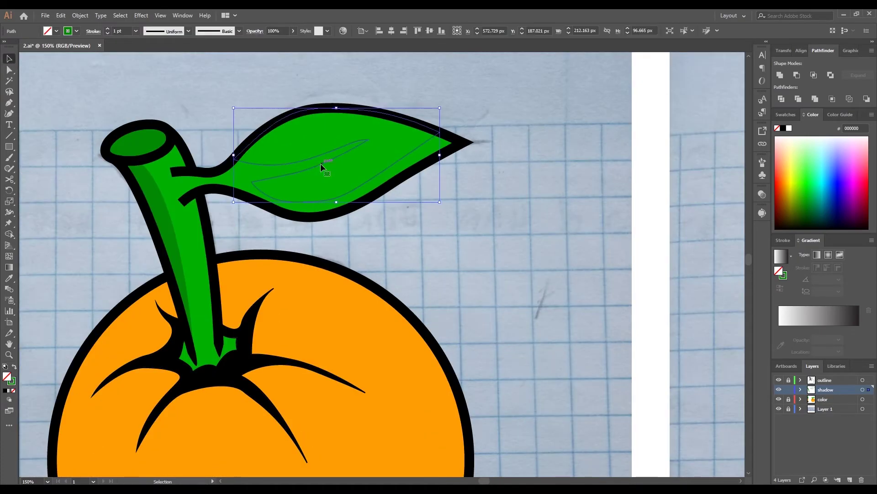
key(shift+x)
key(Delete)
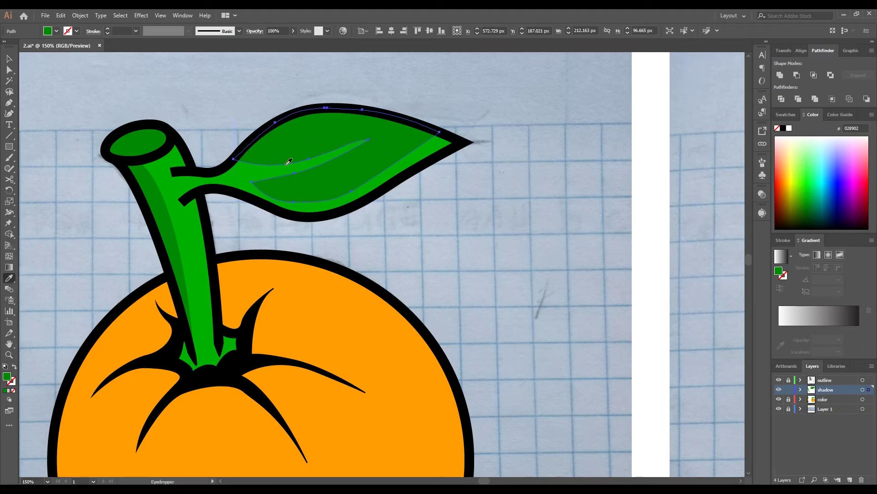
click(183, 232)
double_click(7, 376)
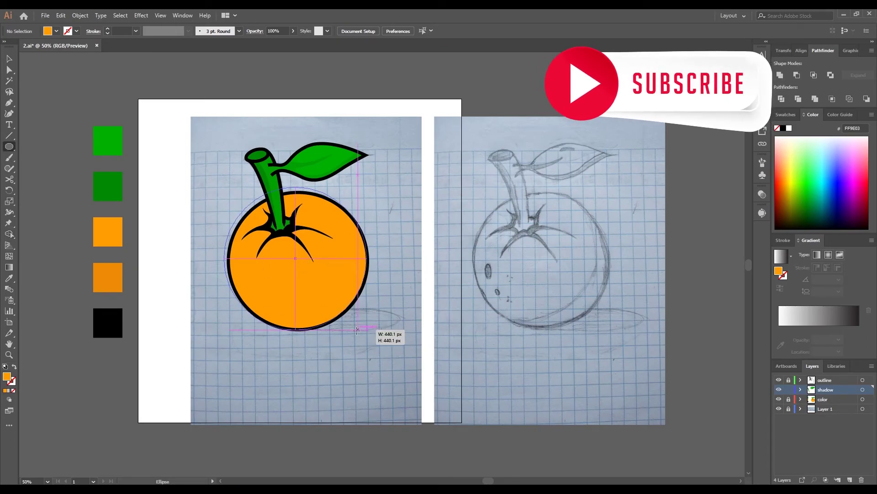
Step: Draw a circle aligned over the orange body and fill it with the darker orange
drag(357, 329, 357, 329)
key(v)
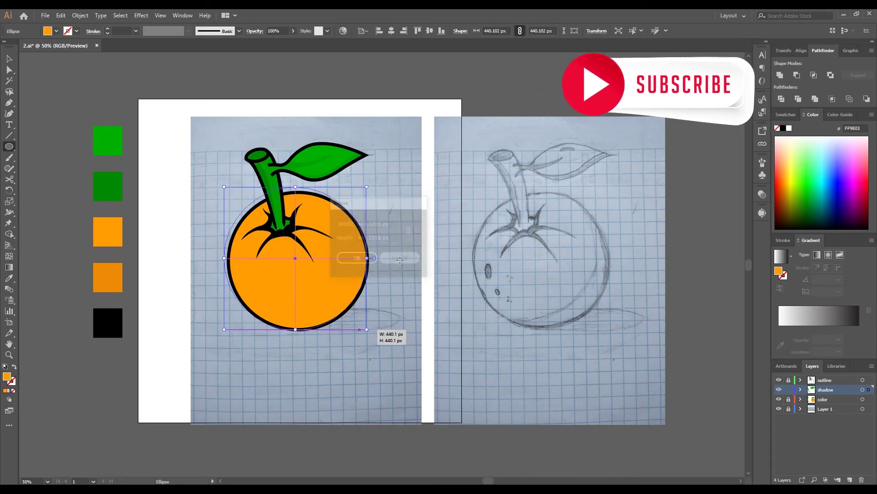
key(ctrl+equal)
drag(219, 187, 221, 190)
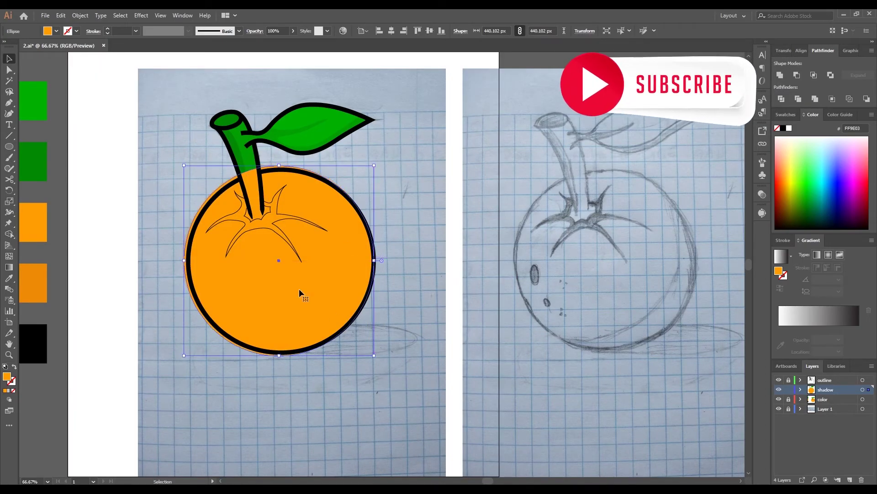
key(i)
click(46, 285)
Step: Paste a copy of the dark circle in front, offset up and to the left
key(v)
key(ctrl+shift+a)
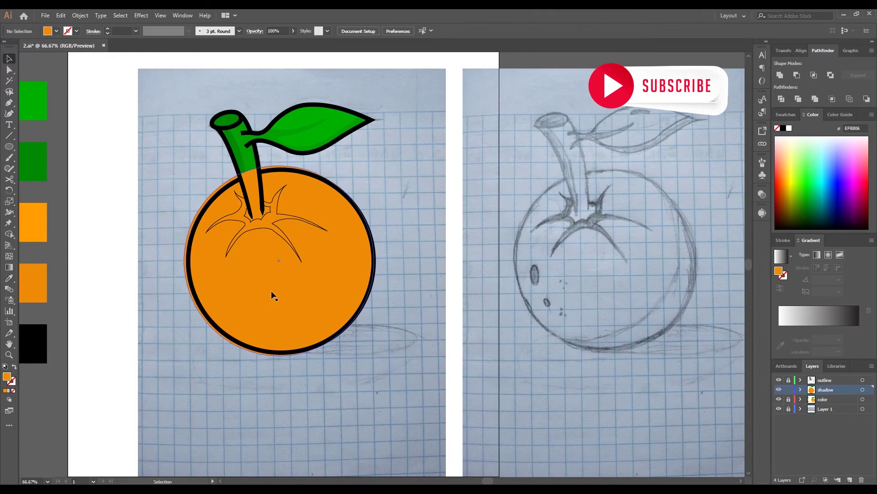
click(271, 294)
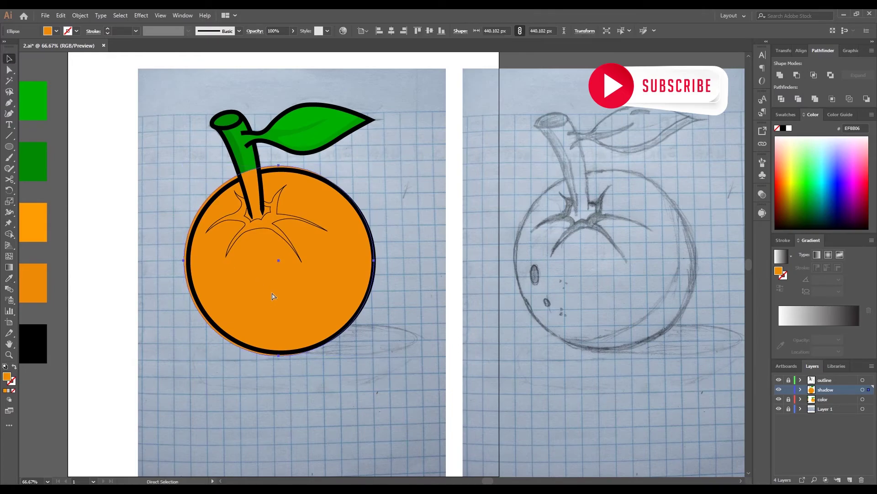
click(45, 16)
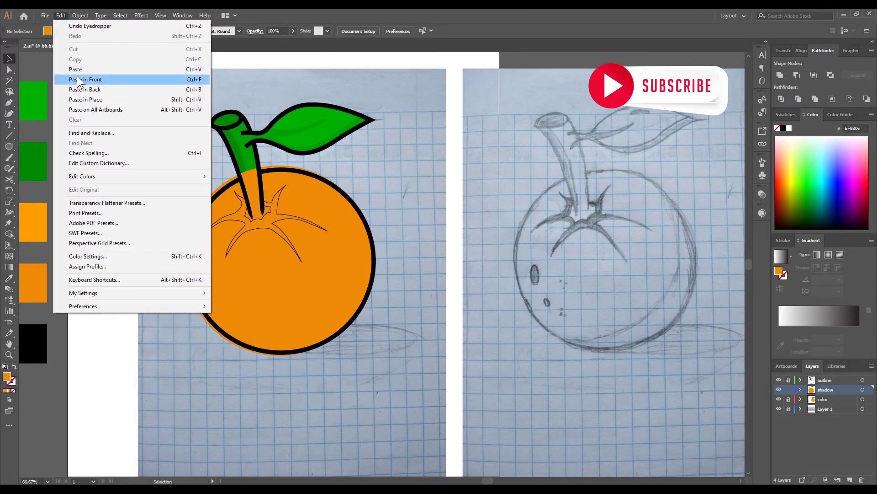
click(85, 79)
drag(273, 288, 267, 273)
Step: Cut away the overlap with Shape Builder to leave a crescent, then draw a narrow oval on the left
shift+click(333, 342)
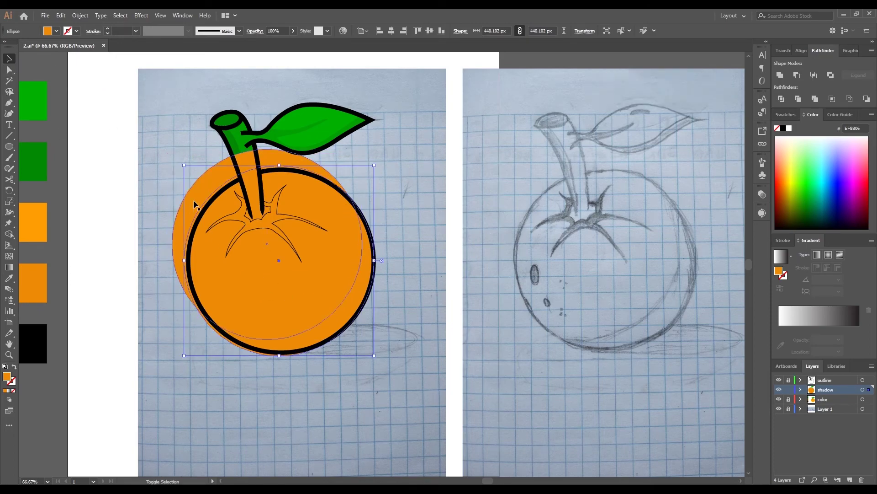
click(9, 233)
alt+click(256, 247)
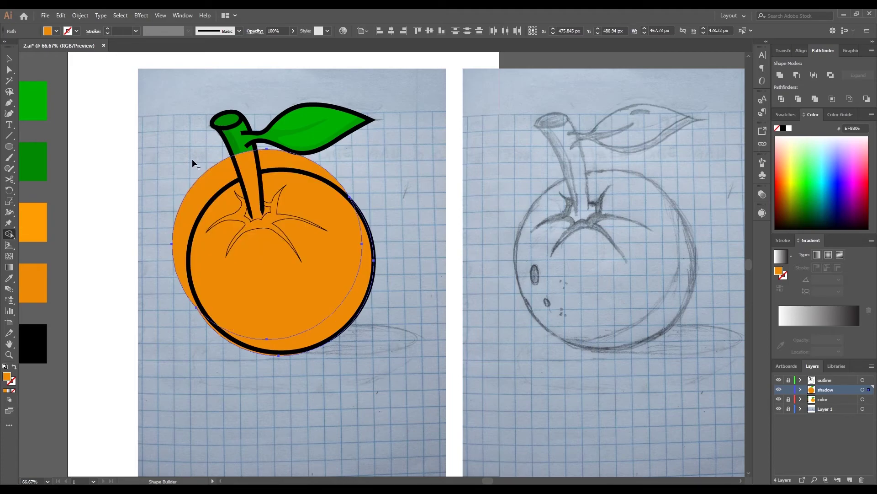
alt+click(196, 165)
key(v)
click(154, 157)
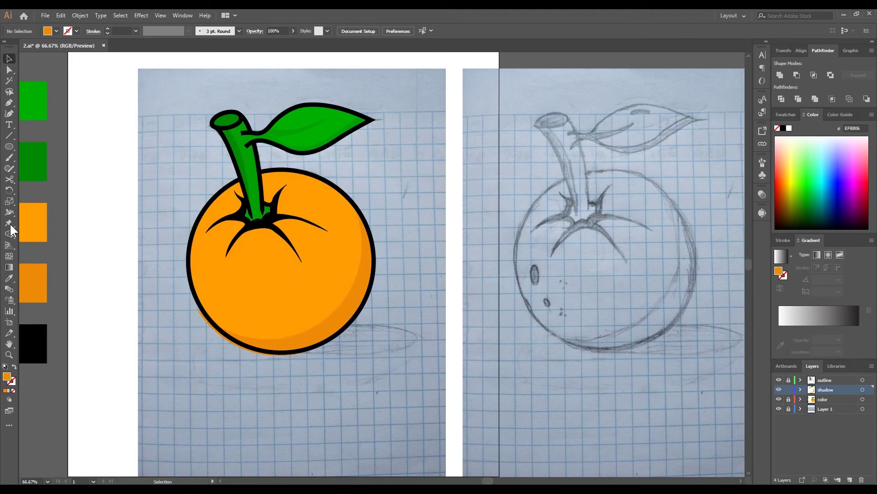
key(l)
mouse_move(206, 260)
mouse_down()
mouse_move(214, 284)
mouse_move(208, 269)
mouse_up()
Step: Give the narrow left oval a lighter orange highlight fill
click(9, 59)
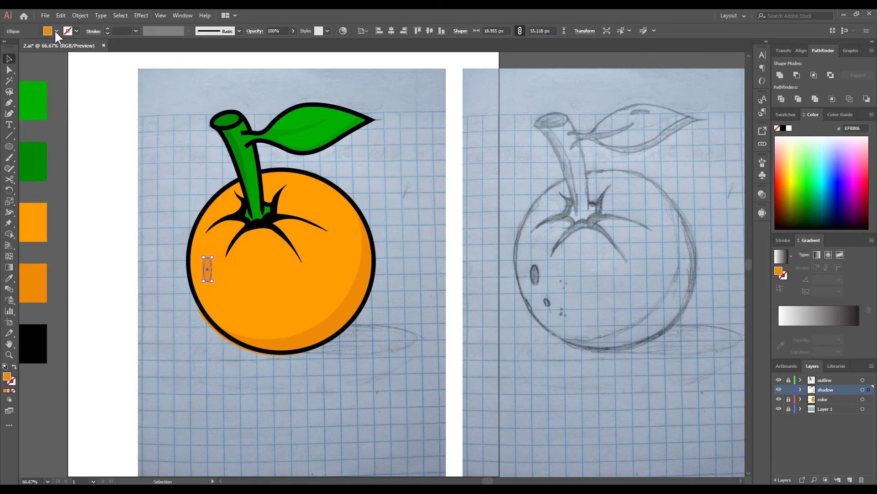
double_click(8, 375)
click(317, 191)
key(Return)
click(131, 317)
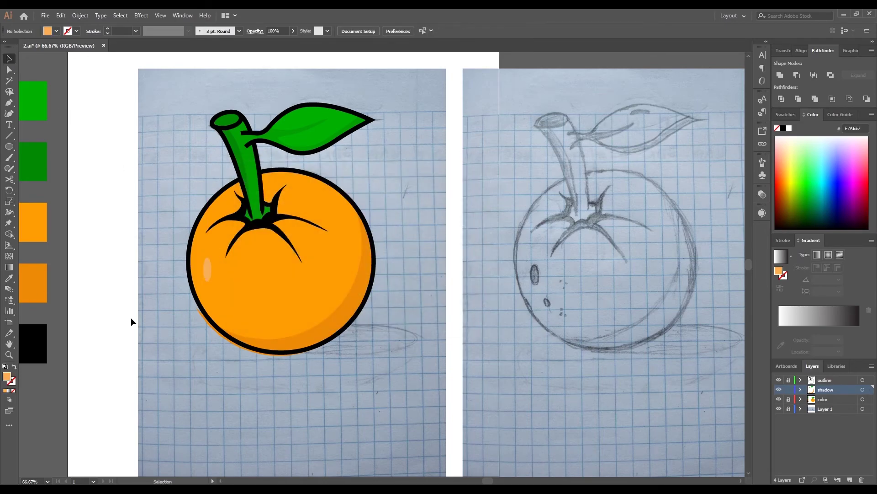
Step: Reshape the shading crescent's lower-left end and bottom curve by moving its anchor points
key(l)
scroll(215, 299, up, 2)
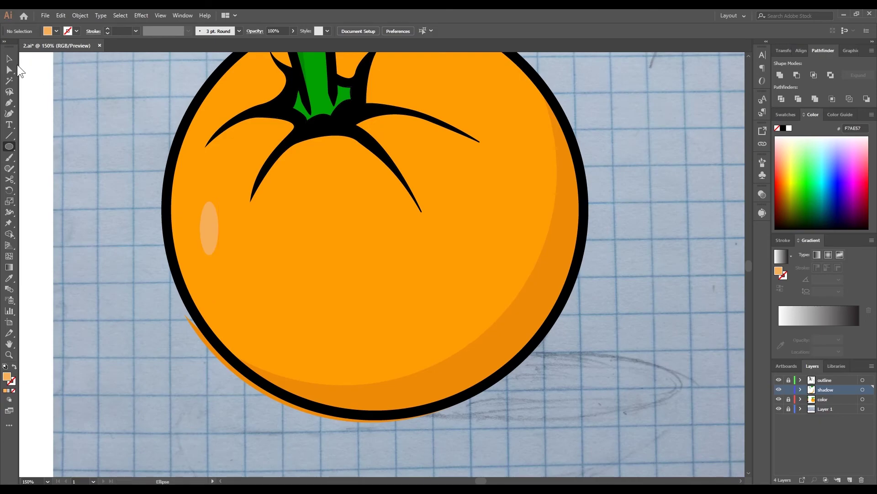
click(9, 69)
drag(188, 316, 190, 309)
drag(370, 421, 372, 421)
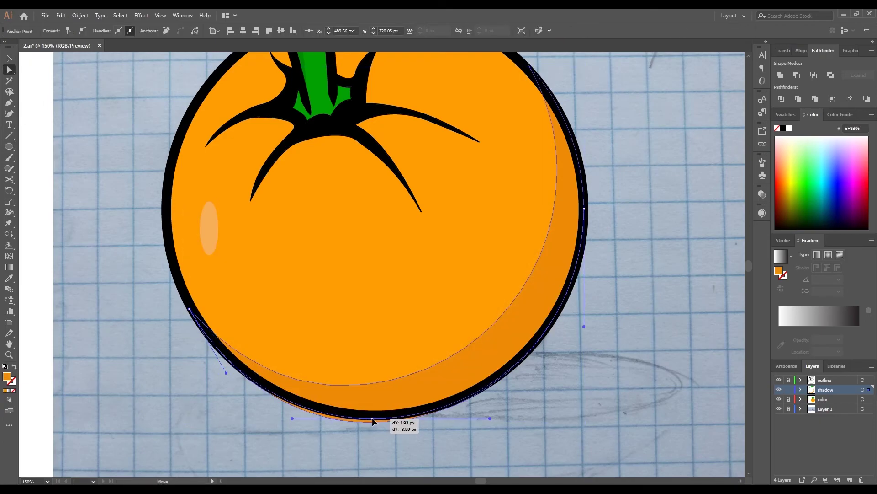
click(381, 453)
Step: Draw a small circle below the highlight oval and fill it with the highlight colour
drag(217, 276, 226, 284)
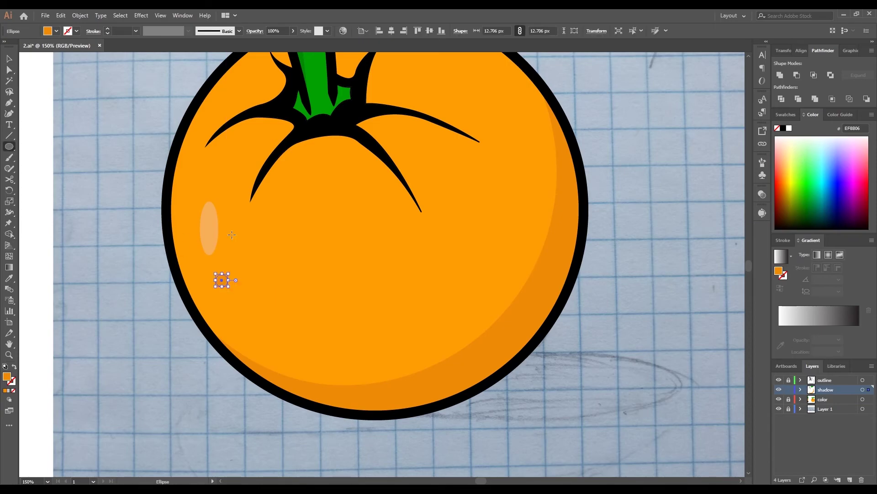
key(i)
click(210, 227)
click(217, 221)
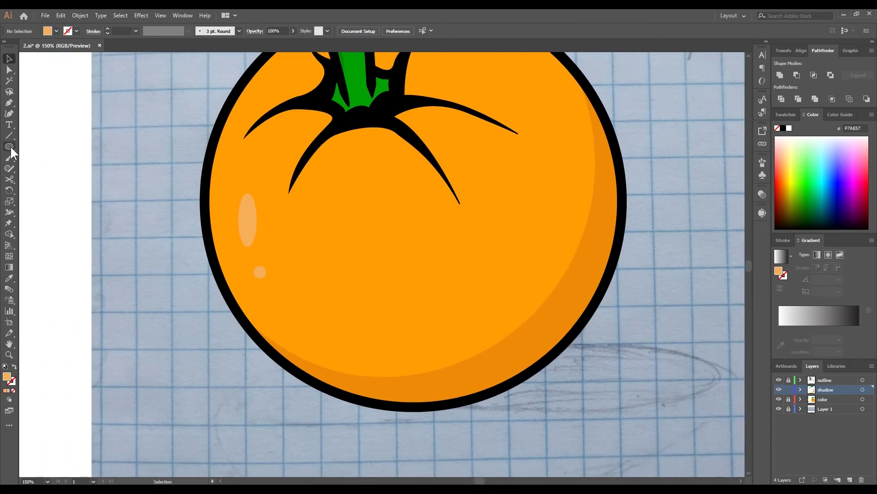
Step: Duplicate the small circle into a cluster of three dots and group them
key(v)
scroll(120, 226, up, 4)
mouse_move(121, 224)
mouse_down()
mouse_move(158, 224)
mouse_move(144, 251)
mouse_move(169, 210)
mouse_up()
key(i)
click(620, 187)
click(80, 15)
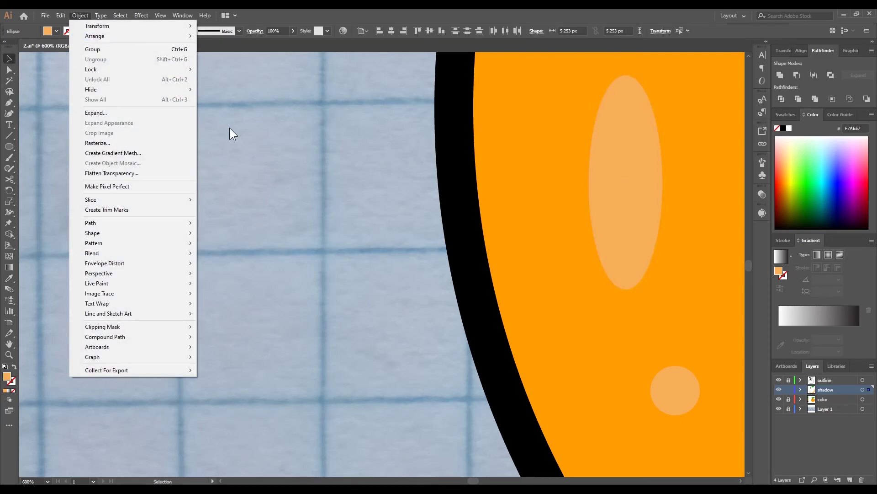
click(81, 15)
Step: Place two clusters of tiny highlight dots on the orange's left side
key(ctrl+minus)
key(ctrl+minus)
key(ctrl+minus)
mouse_move(367, 237)
mouse_down()
mouse_move(293, 213)
mouse_move(384, 259)
mouse_up()
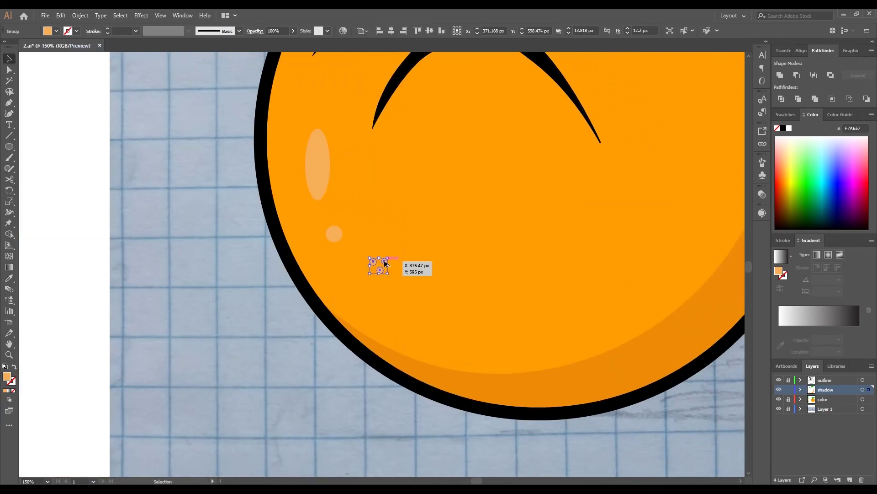
key(ctrl+minus)
key(ctrl+minus)
key(ctrl+minus)
drag(275, 267, 280, 255)
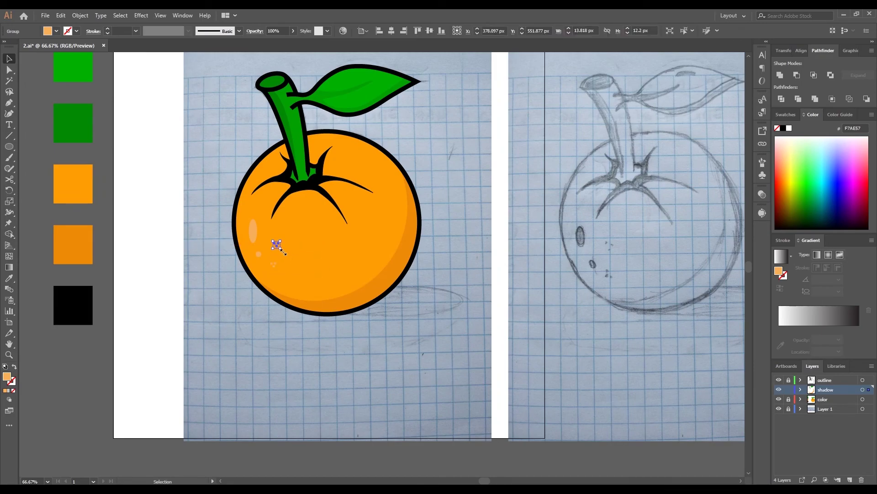
key(ctrl+plus)
key(ctrl+plus)
key(ctrl+plus)
click(110, 301)
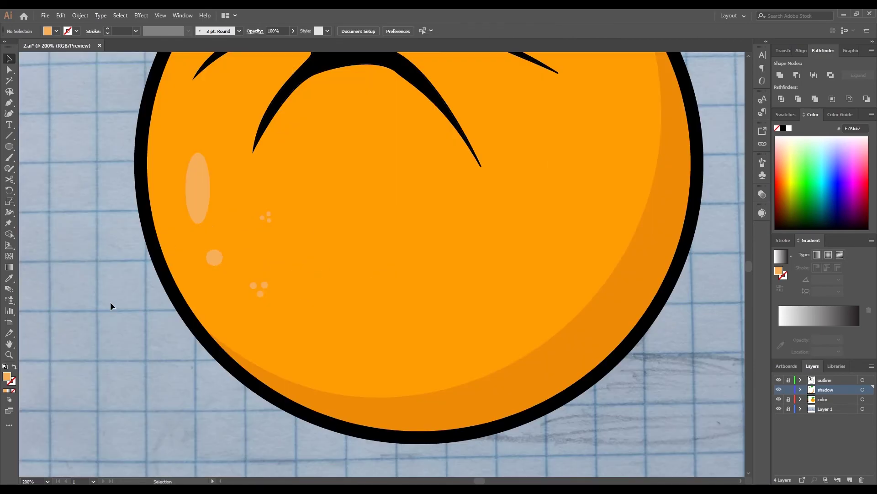
key(ctrl+minus)
key(ctrl+minus)
key(ctrl+minus)
Step: Unlock the bottom layer and delete the grid sketch image
click(789, 395)
click(372, 378)
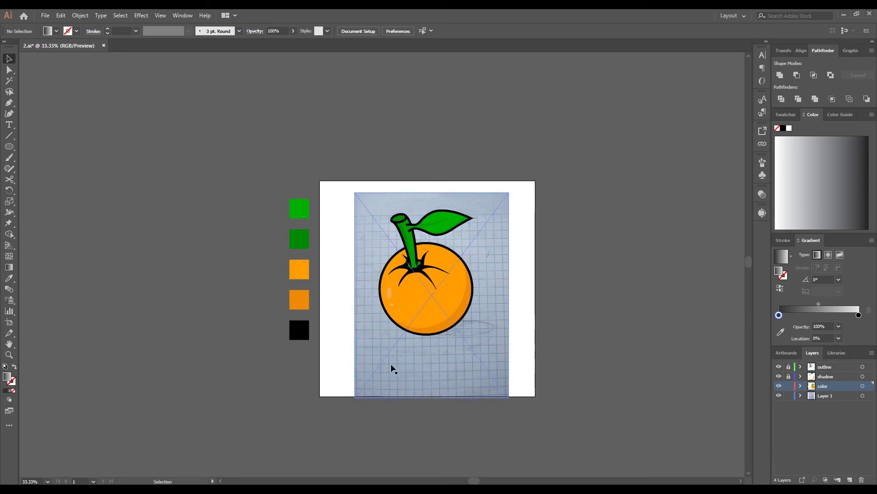
key(Delete)
Step: Create a 1000 × 1000 px square and move it onto the artboard
drag(9, 147, 50, 144)
click(438, 229)
text(1000)
click(450, 246)
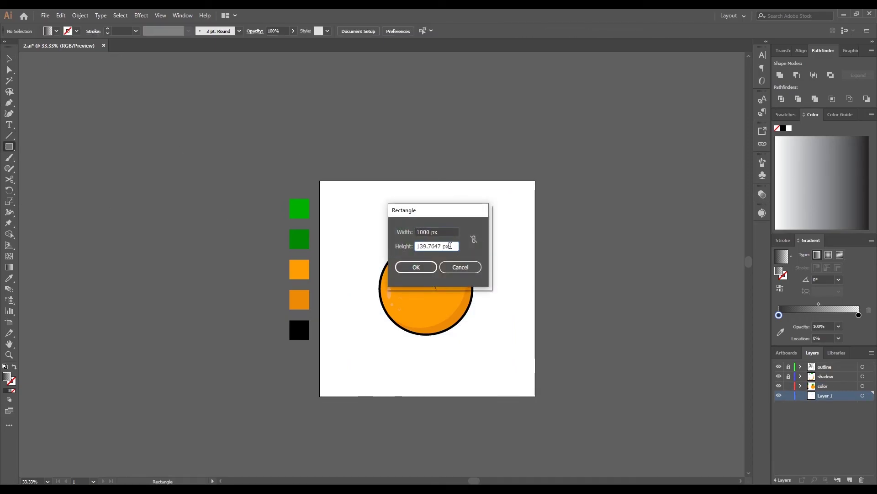
key(Return)
click(9, 58)
drag(315, 147, 366, 198)
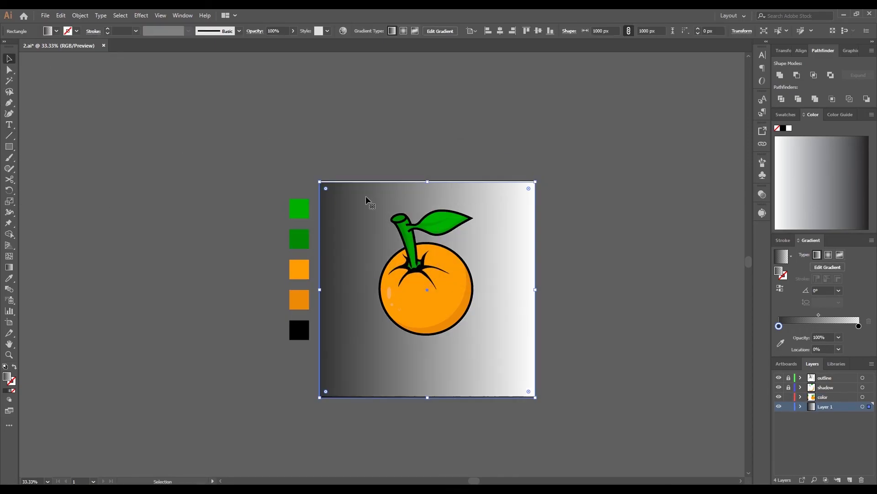
Step: Fill the square with the orange body colour and centre it on the artboard
key(i)
click(430, 309)
key(v)
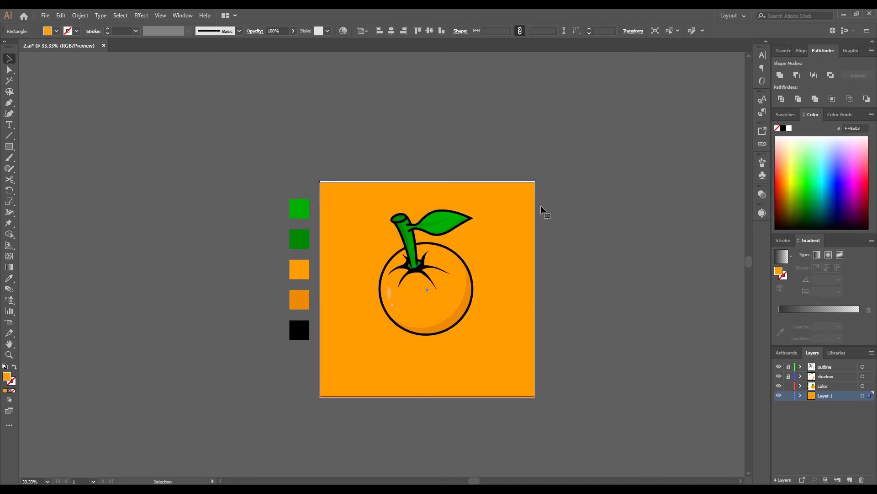
click(805, 50)
click(865, 128)
click(838, 163)
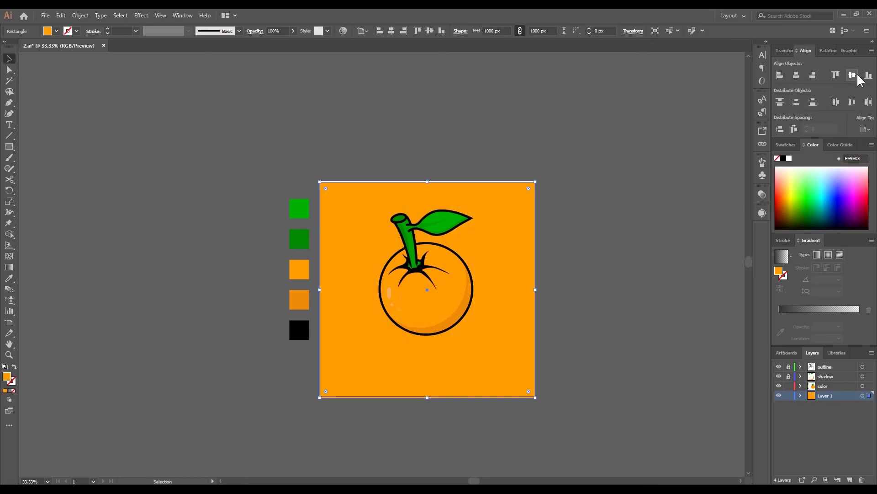
click(690, 170)
click(828, 387)
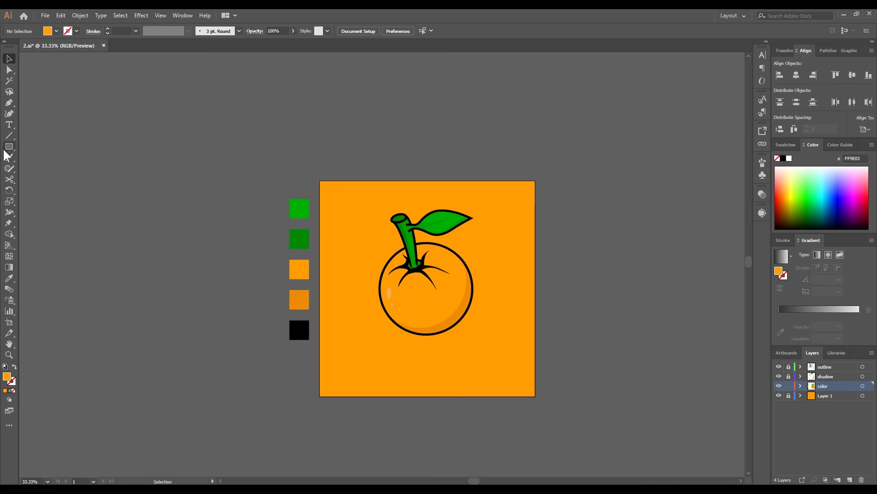
Step: Draw a thin flat dark orange ellipse and position it under the orange as a shadow
key(l)
drag(401, 334, 509, 337)
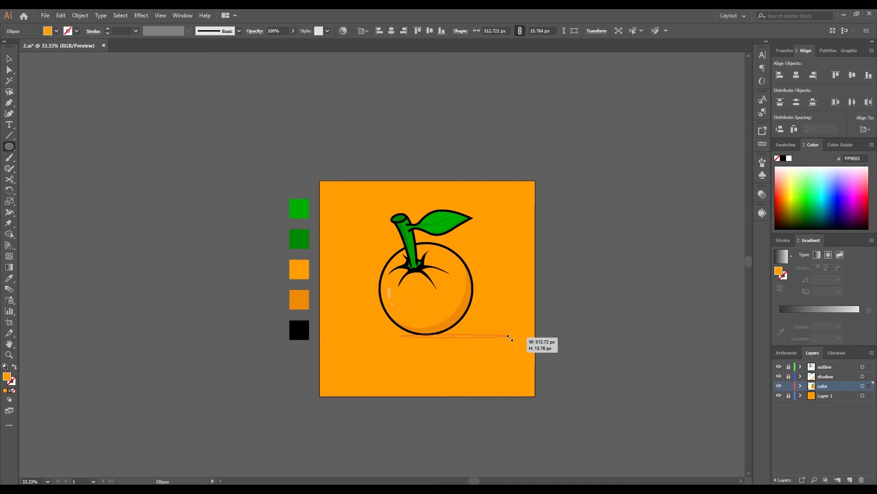
click(9, 59)
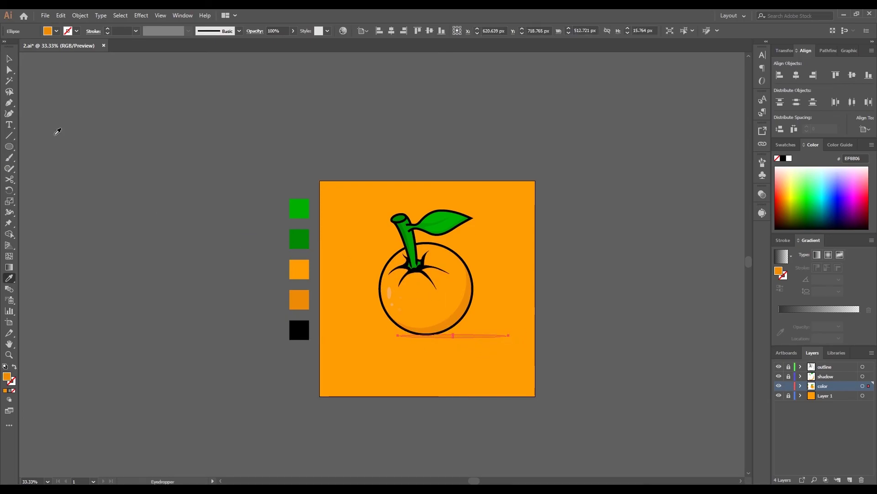
click(495, 355)
scroll(503, 351, up, 2)
drag(391, 328, 368, 328)
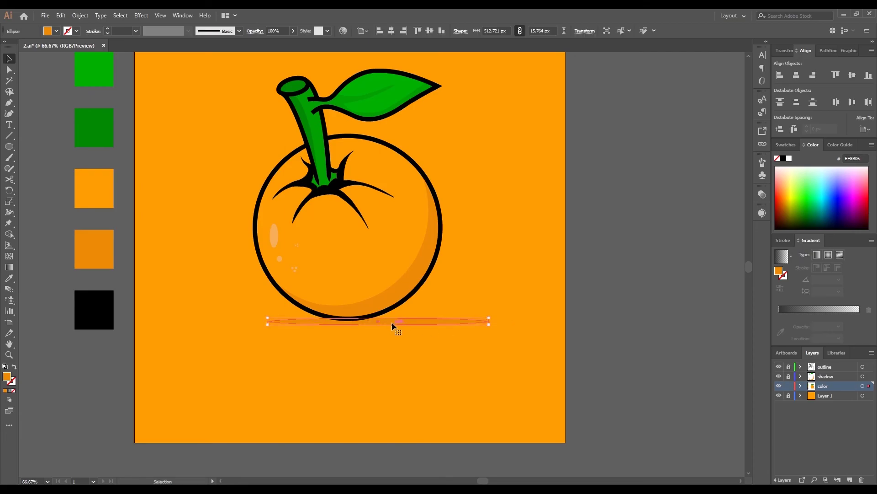